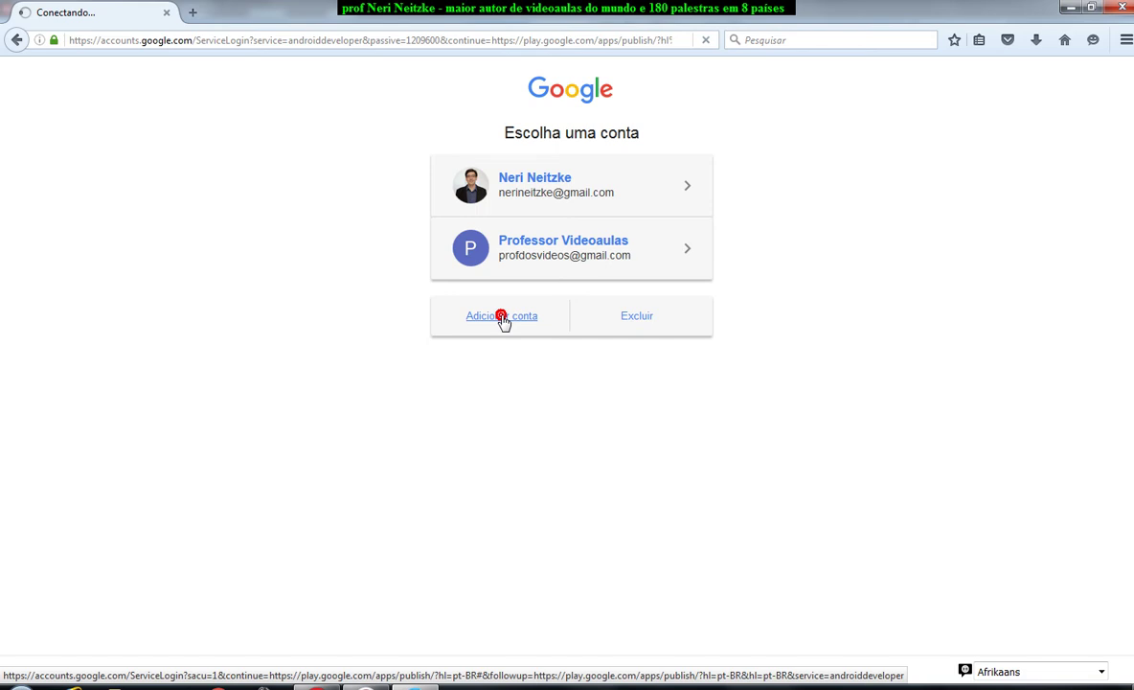
Sign in with an added Google account using its e-mail and password, declining to save the login.
left_click(502, 319)
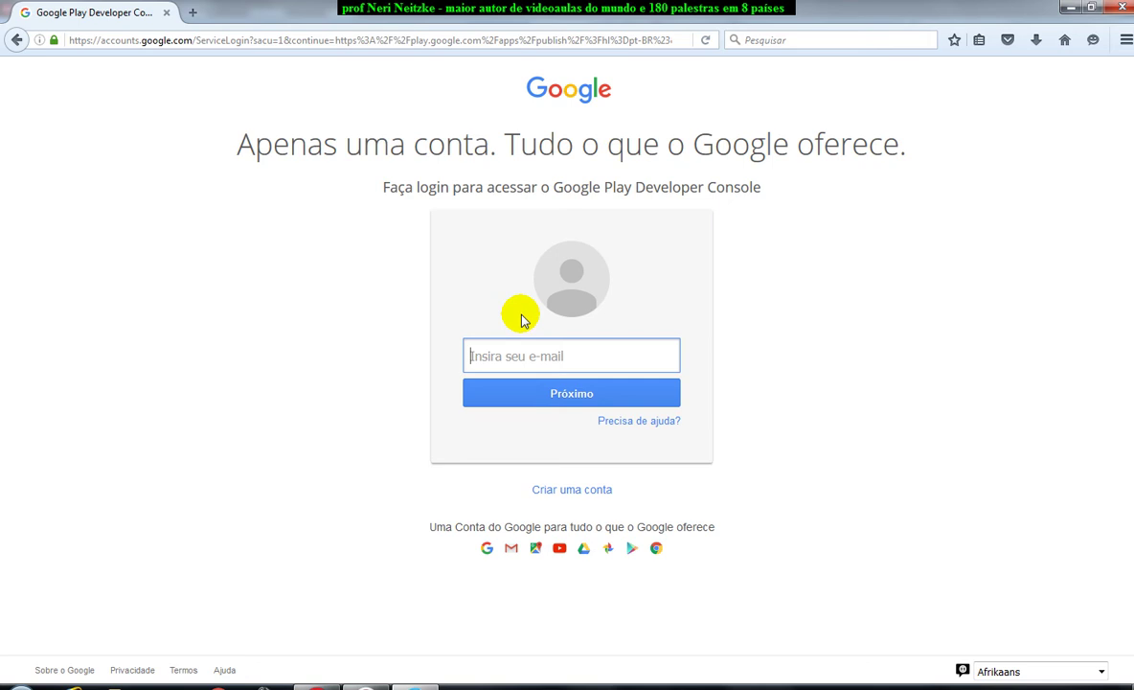
key("Return")
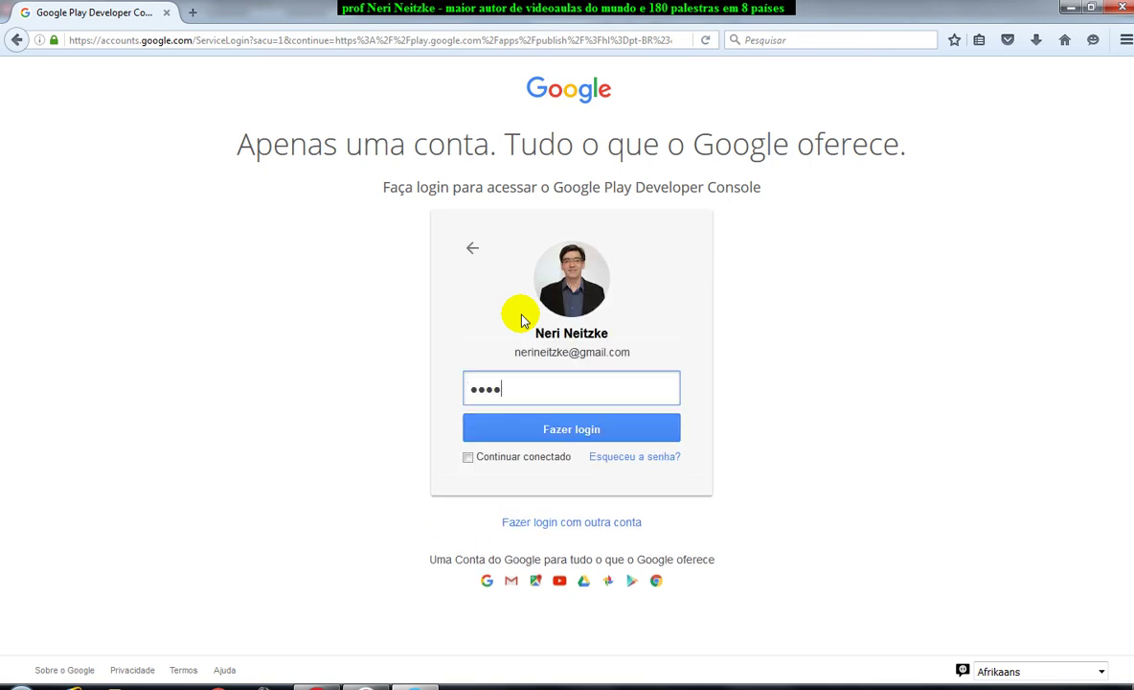
type("••••••••••••")
key("Return")
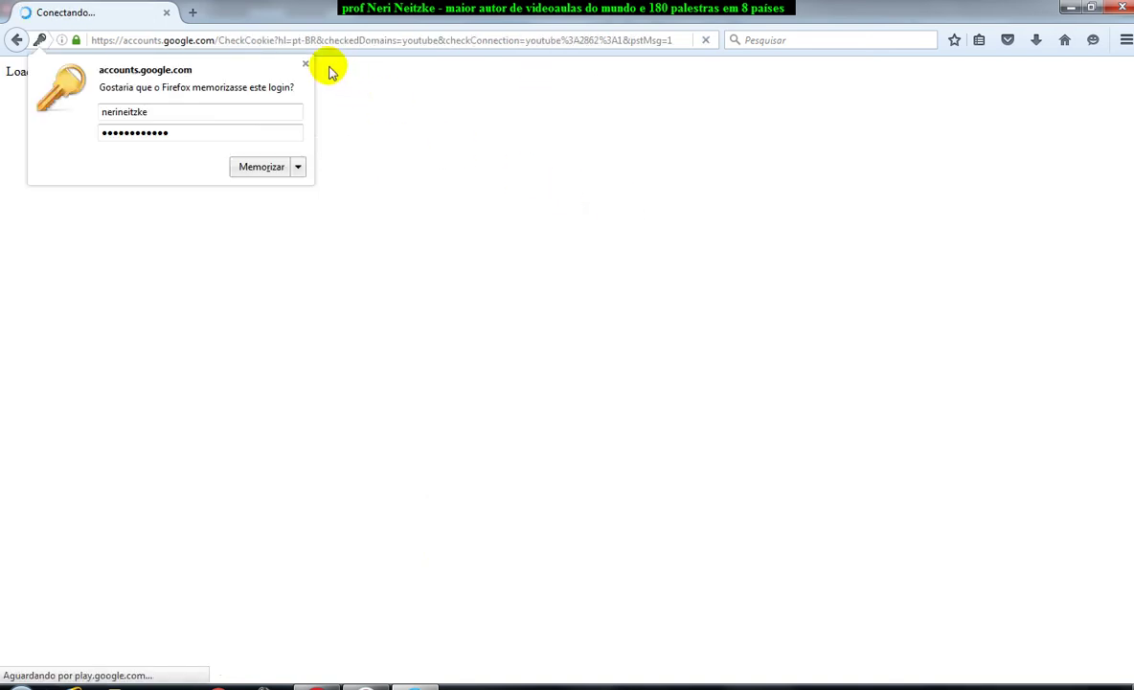
left_click(305, 65)
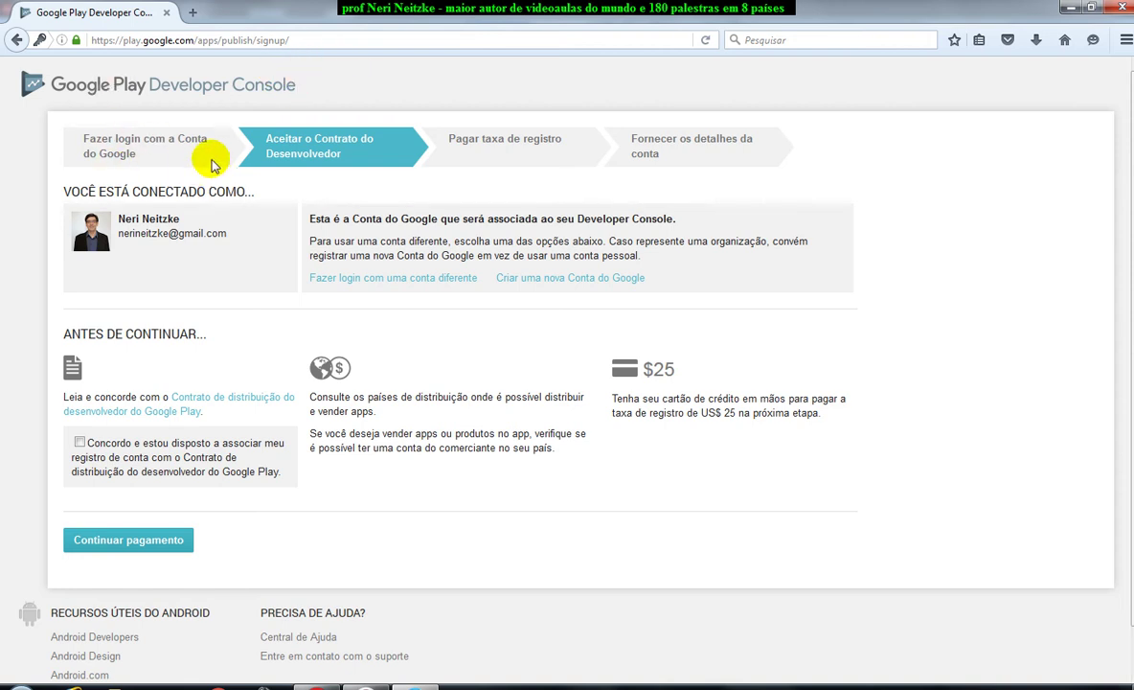
Accept the distribution agreement, review the US$25,00 registration fee, and close the payment dialog unpaid.
left_click(280, 39)
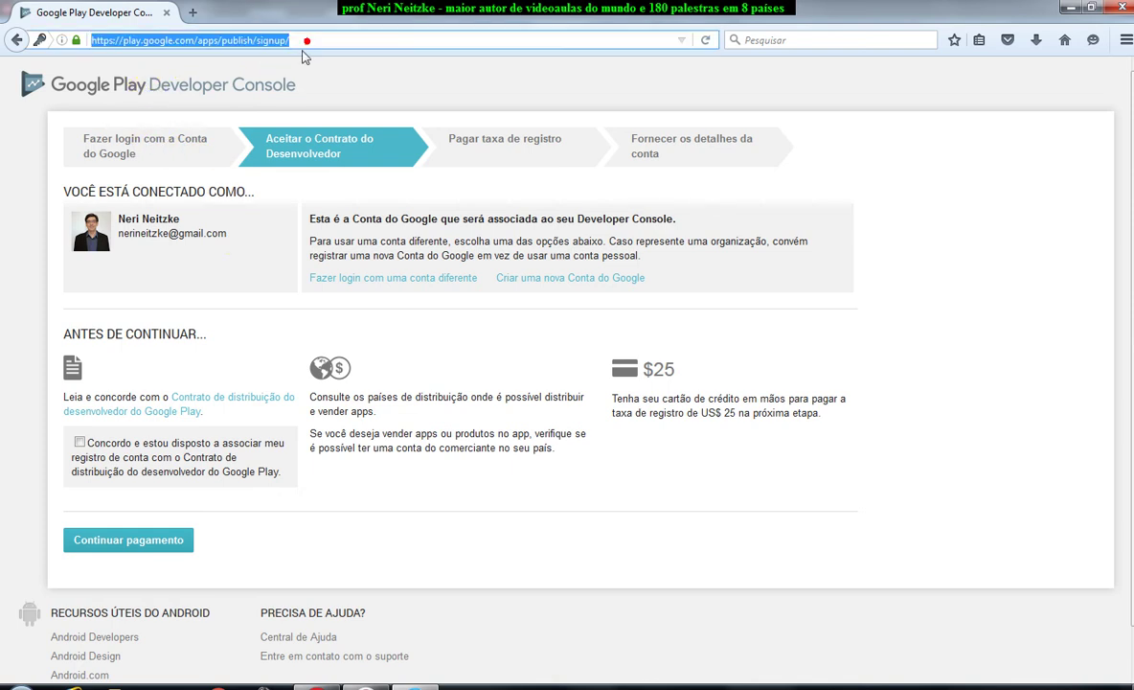
left_click(79, 442)
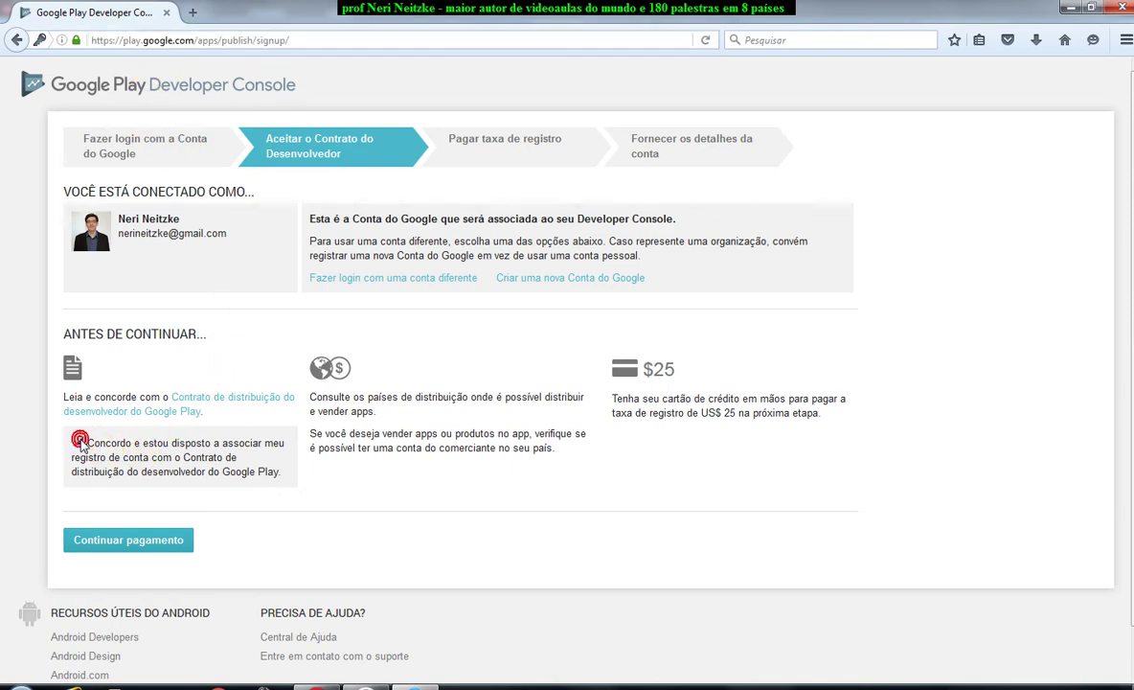
left_click(134, 541)
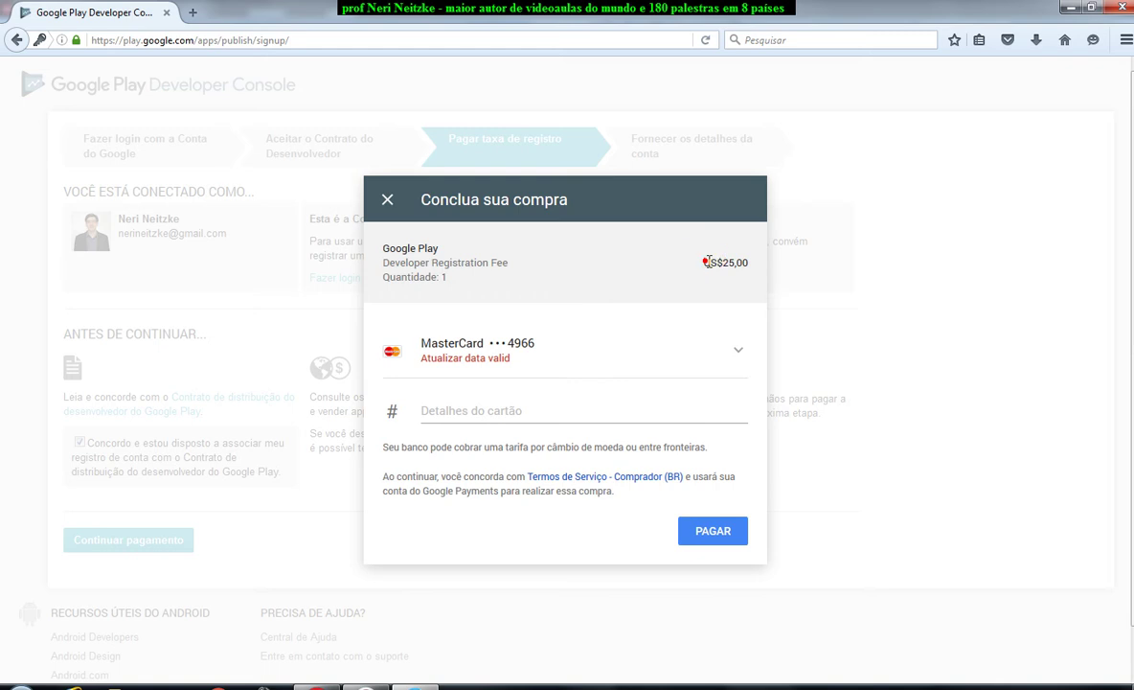
left_click_drag(702, 262, 757, 264)
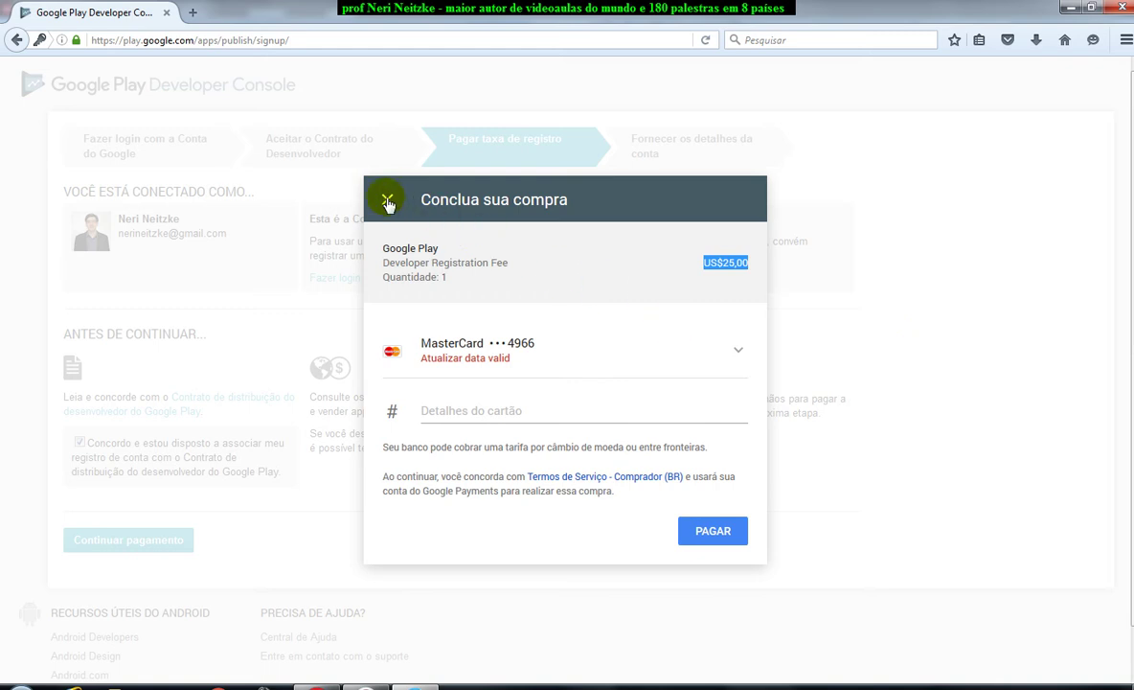
left_click(620, 270)
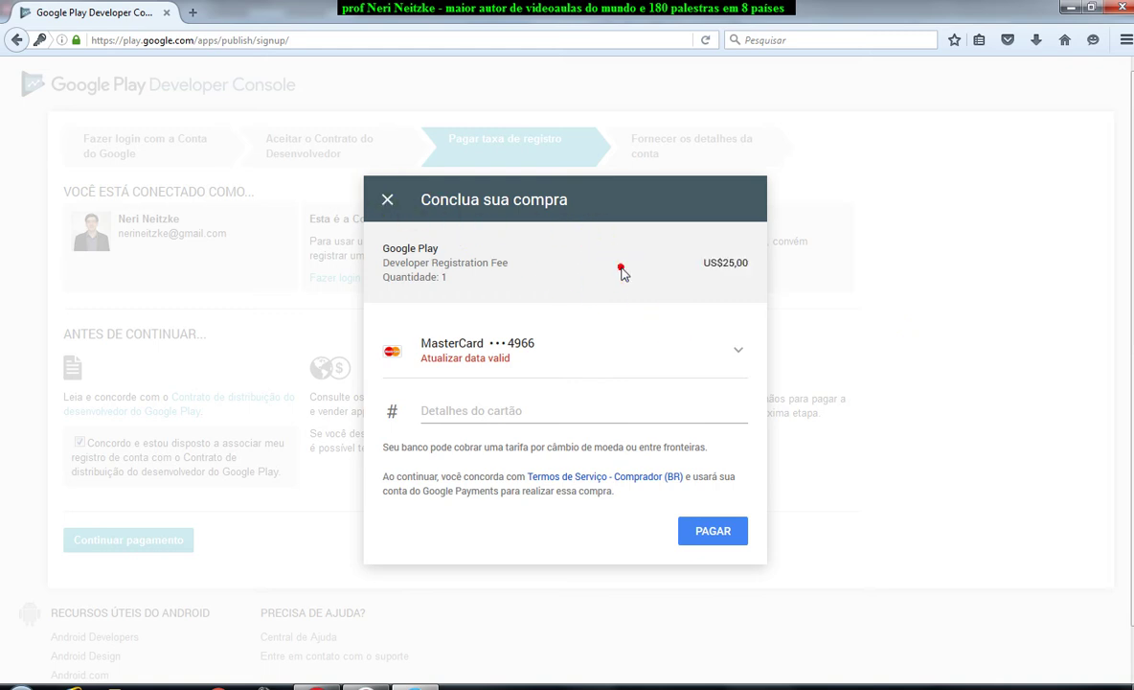
key("Escape")
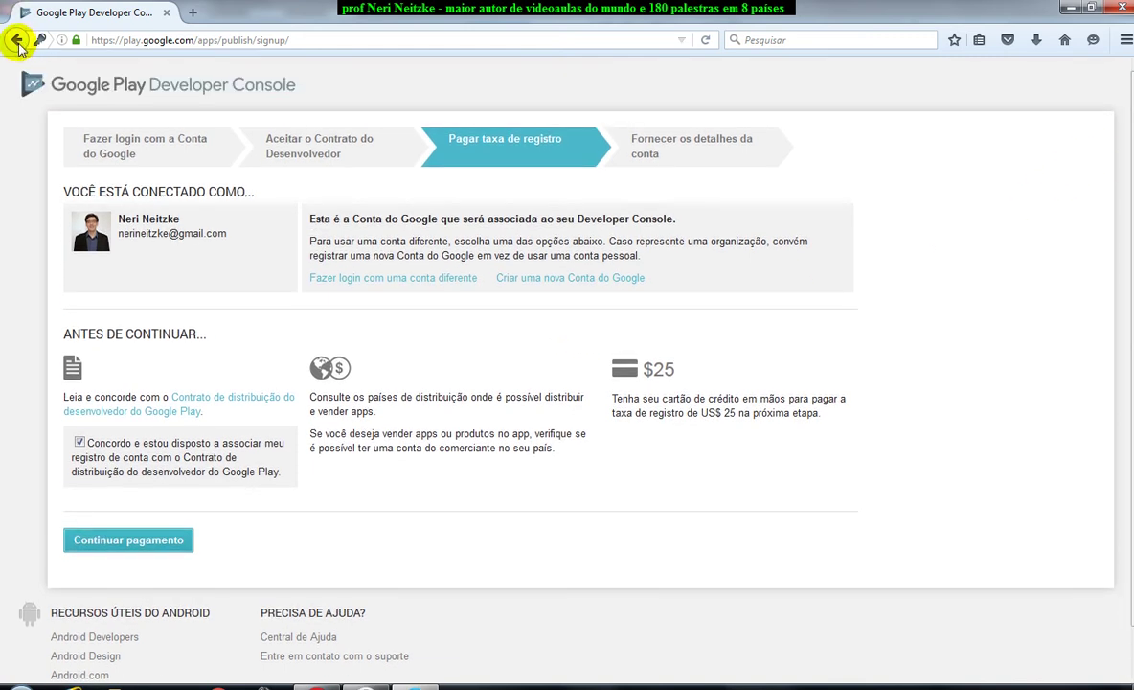
Sign out and log in with a different Google account's e-mail and password, declining to save it.
left_click(17, 40)
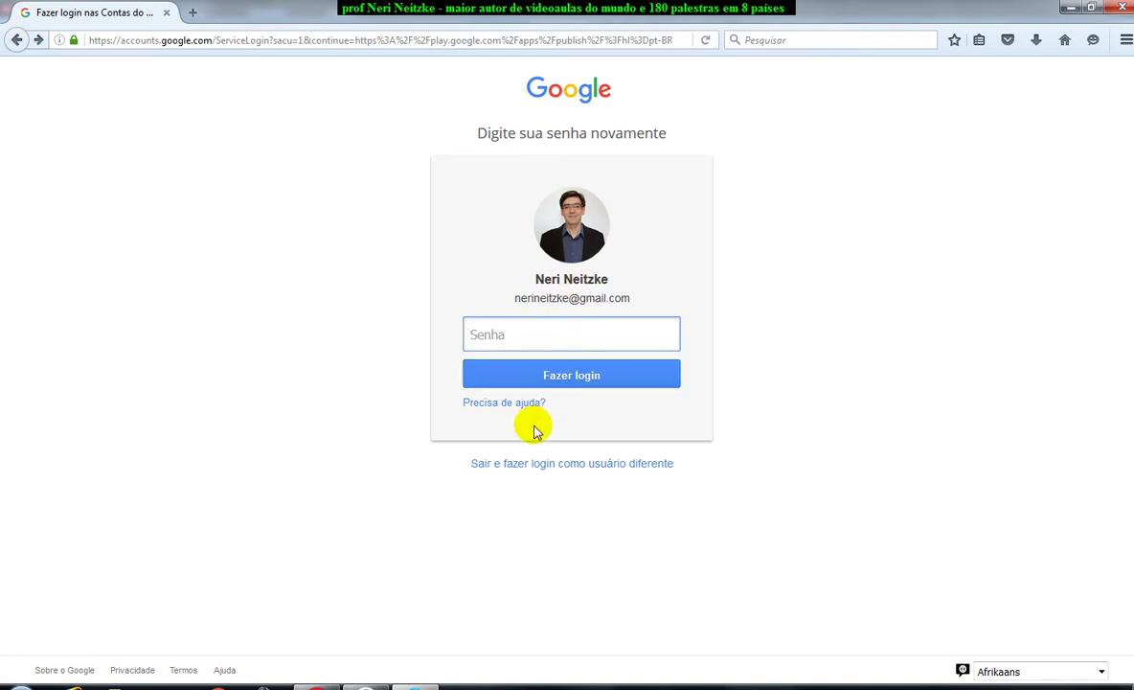
left_click(559, 467)
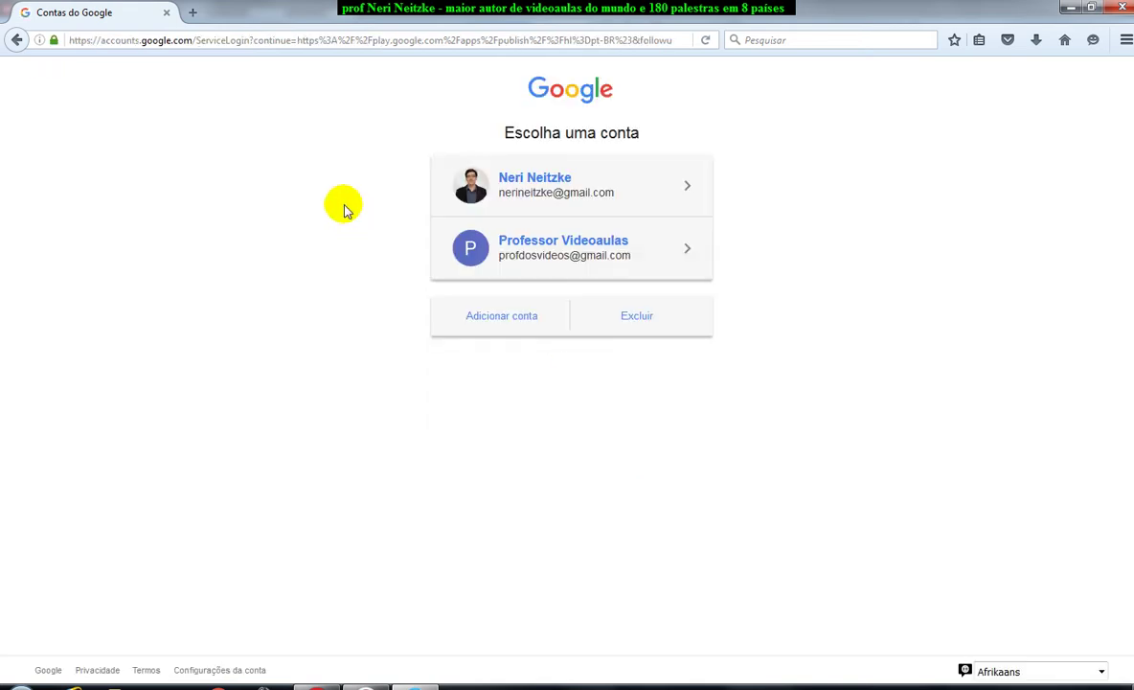
left_click(512, 322)
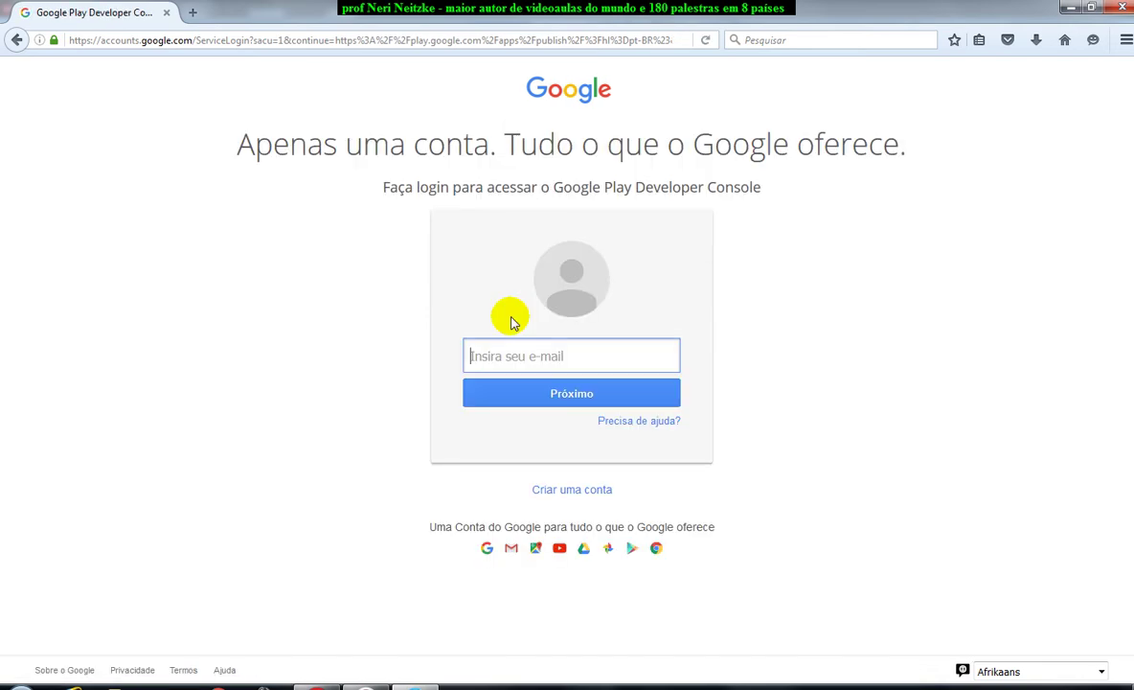
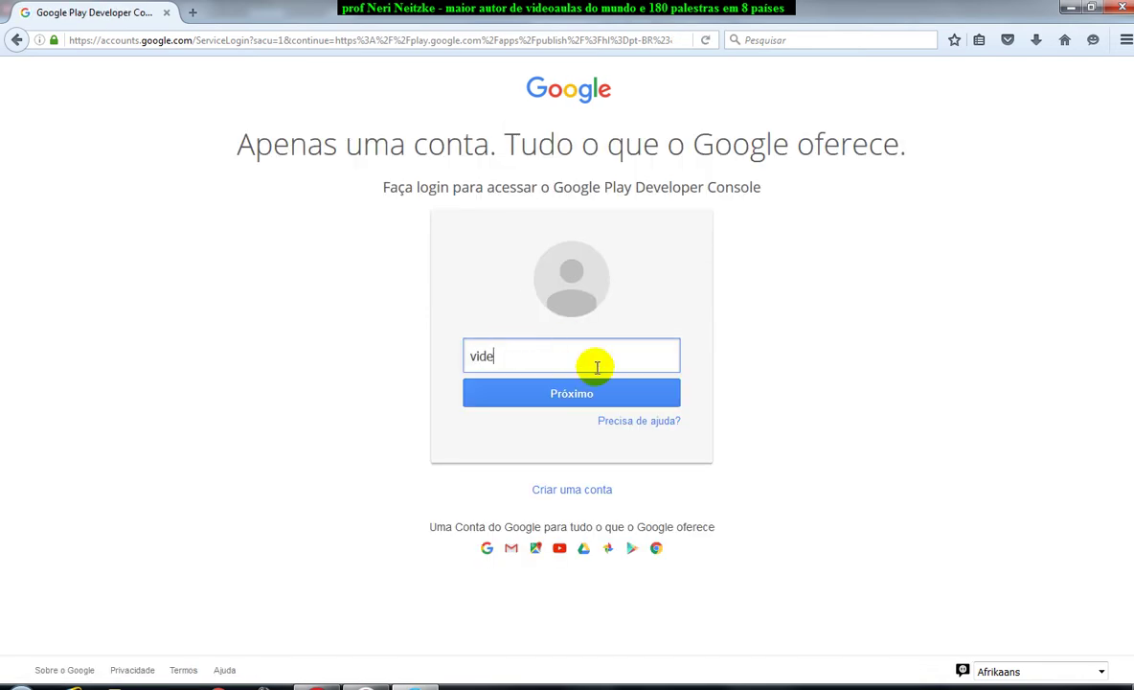
key("Return")
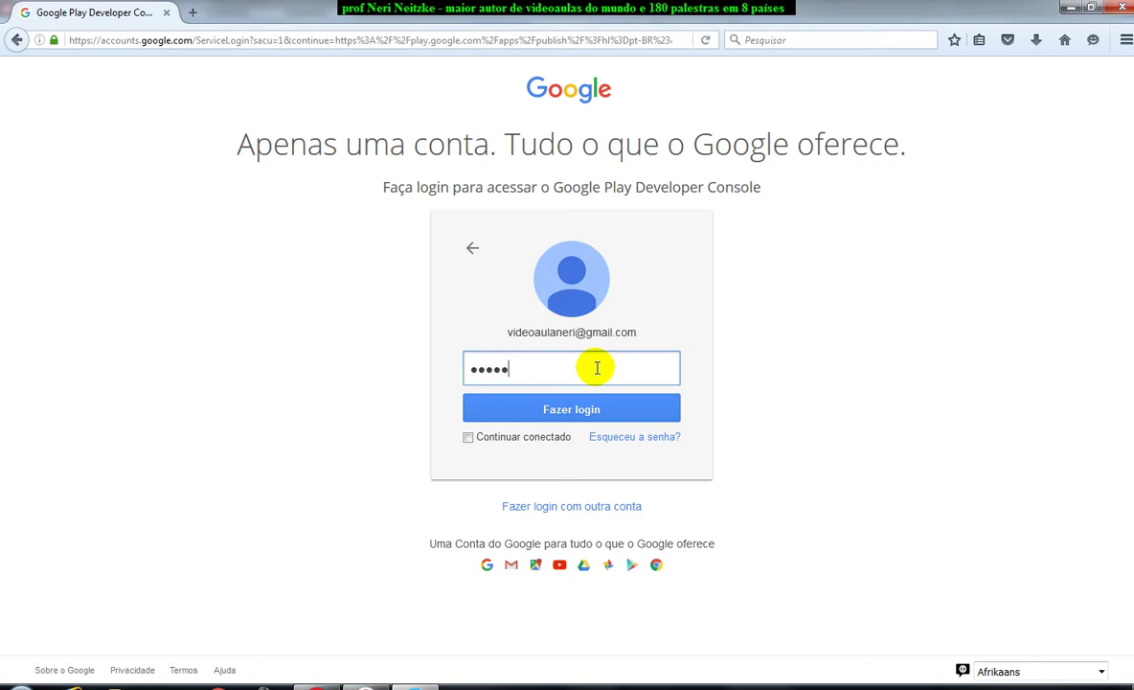
key("Return")
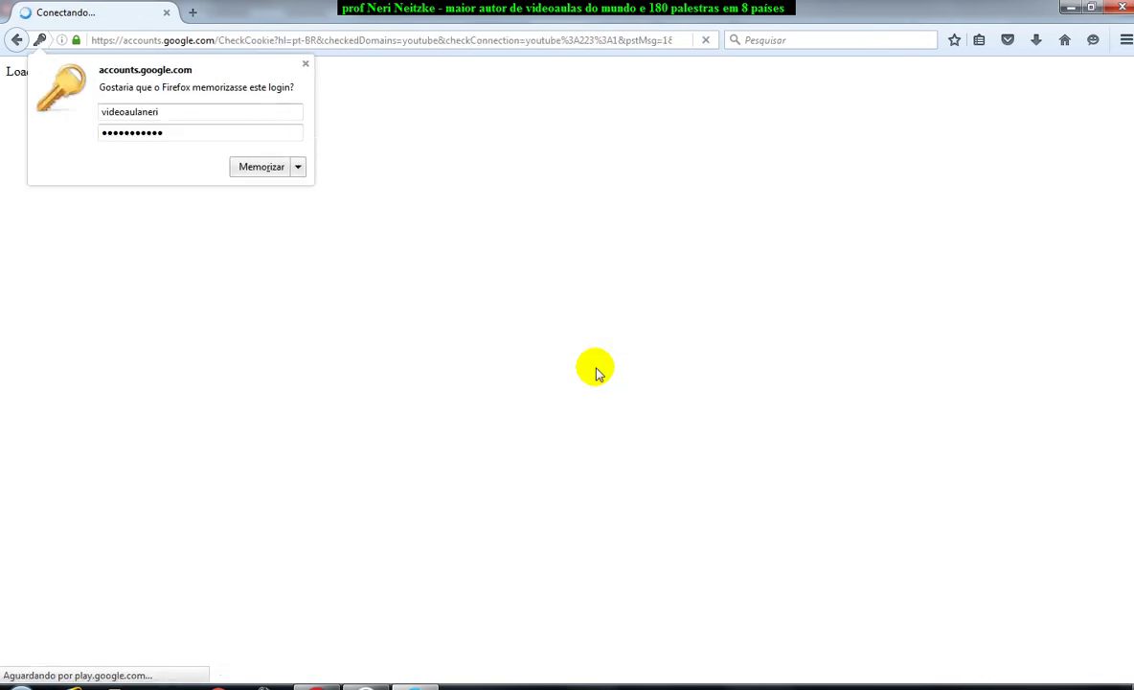
left_click(305, 64)
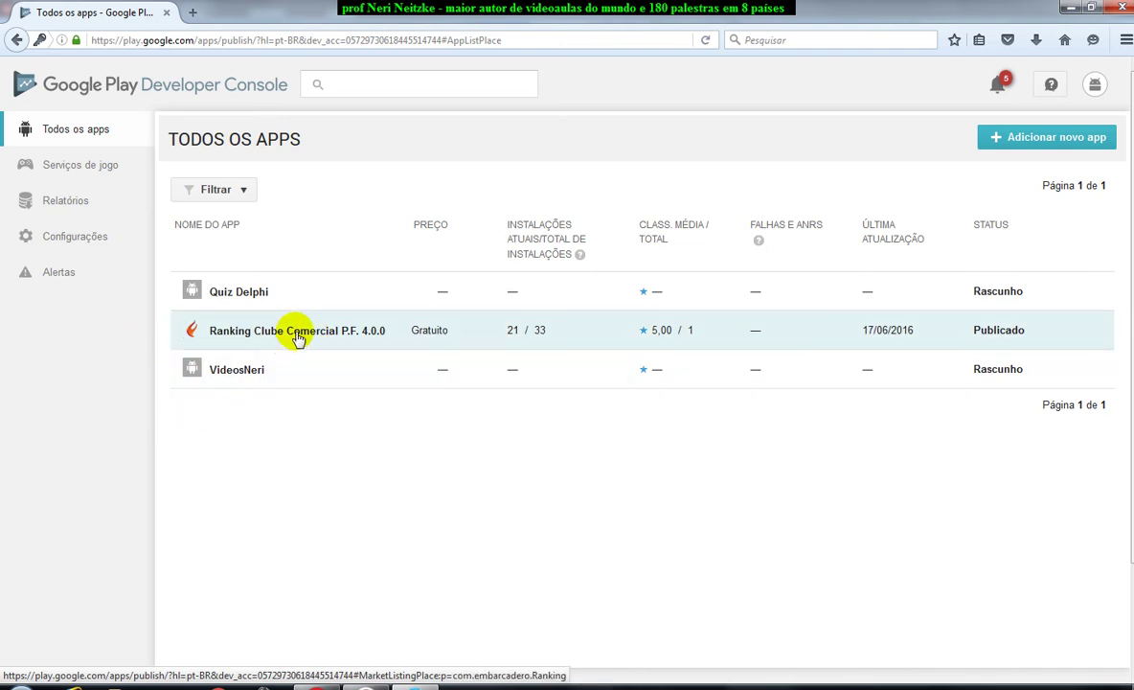
Open the Ranking Clube Comercial P.F. app and view its Play Store page in a new tab.
left_click(297, 333)
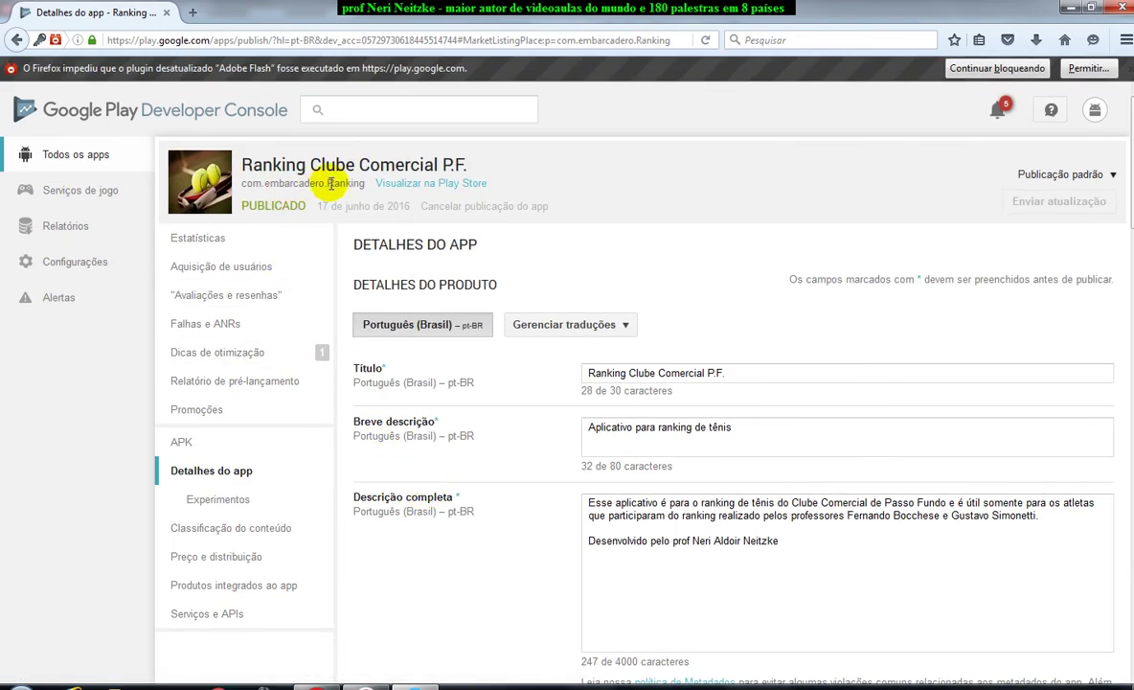
right_click(446, 184)
left_click(498, 191)
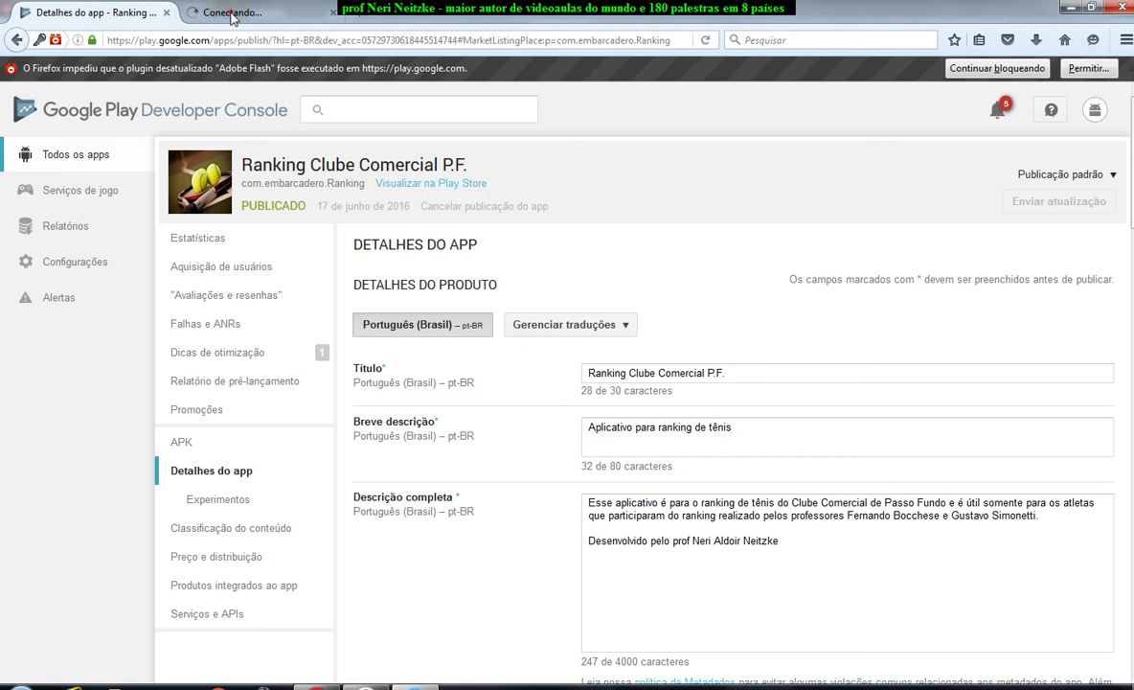
left_click(216, 12)
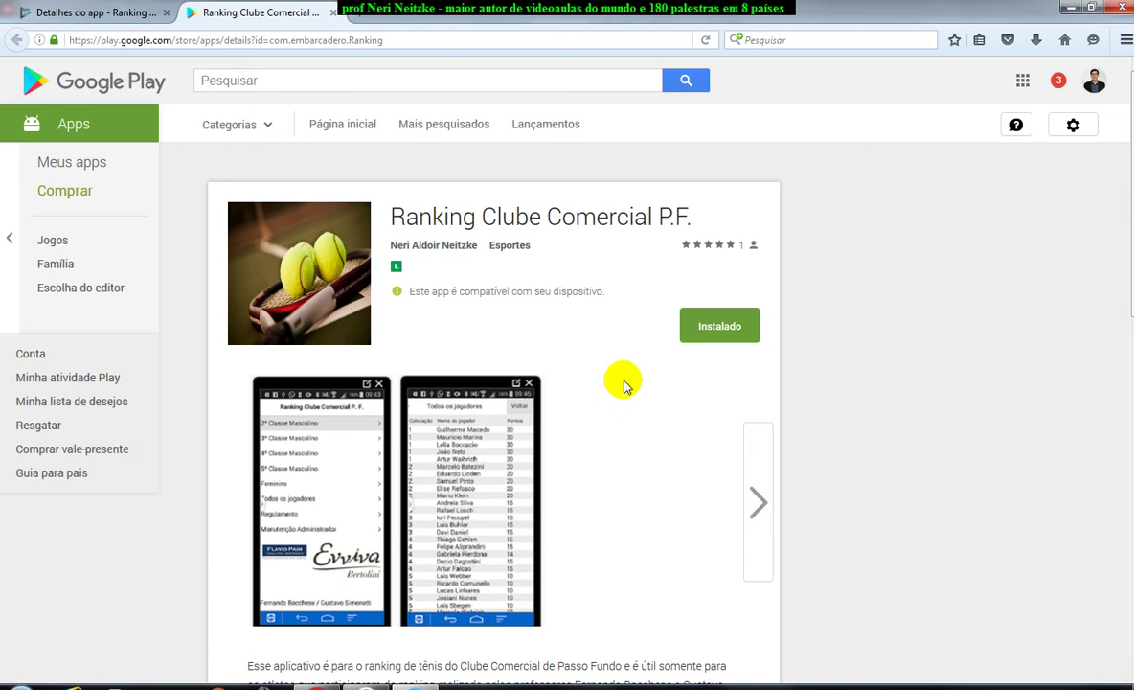
Browse the Ranking Clube Play Store listing and its screenshots, then return to the Developer Console details.
scroll(624, 384, "down", 6)
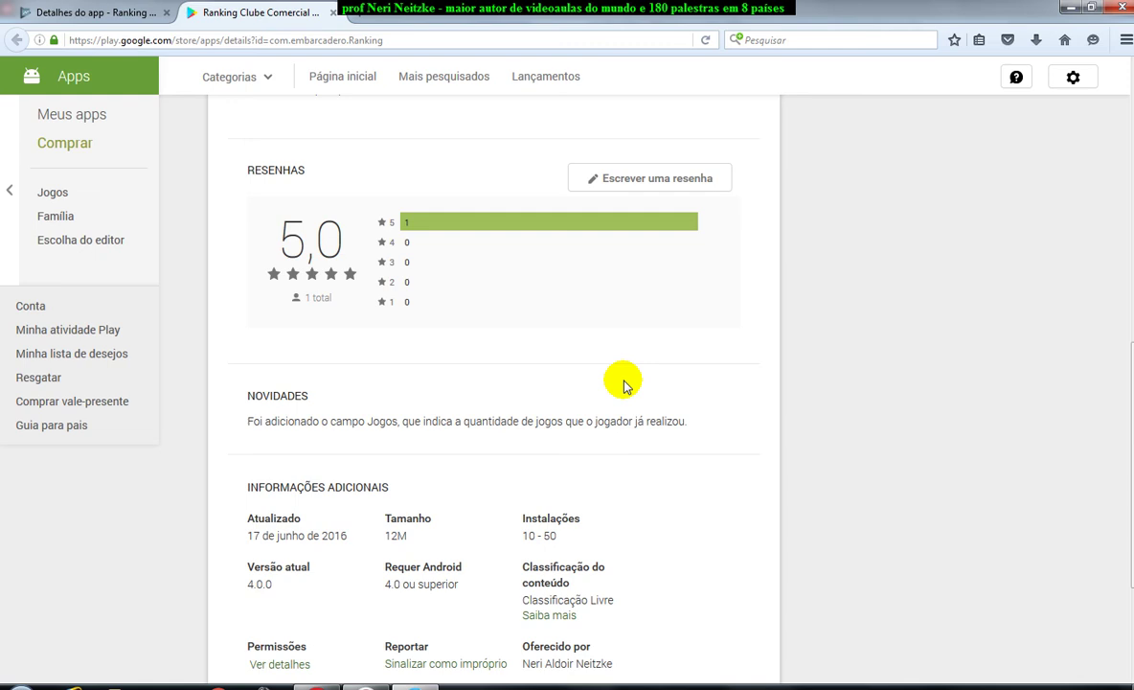
scroll(623, 384, "up", 1)
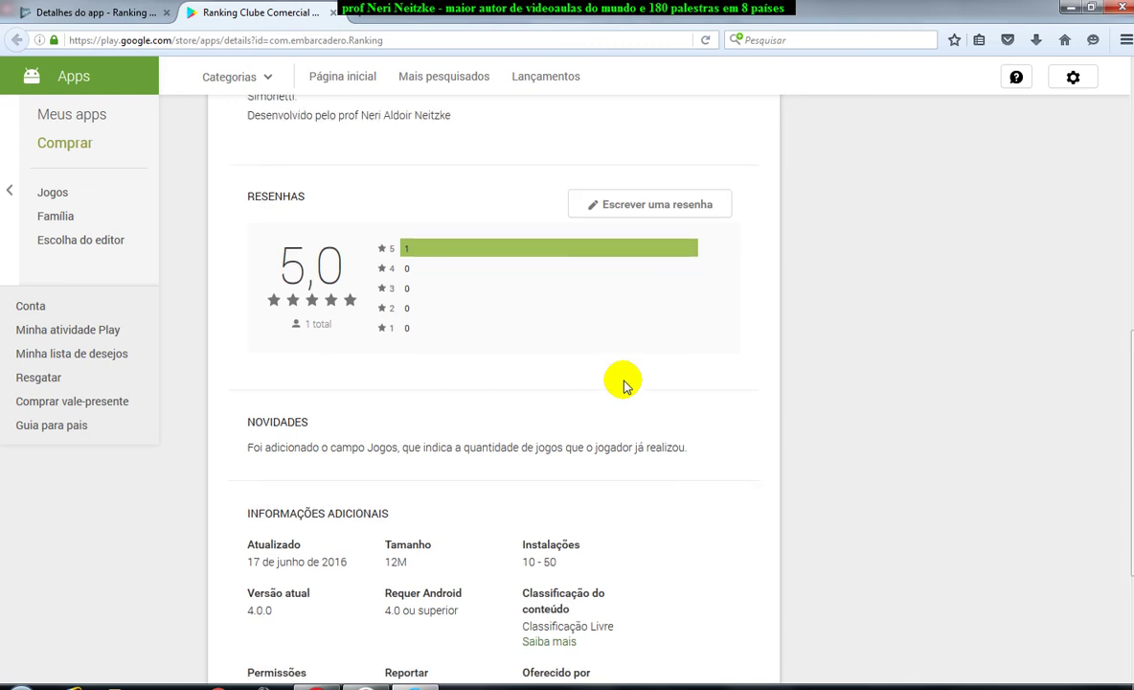
scroll(599, 380, "up", 3)
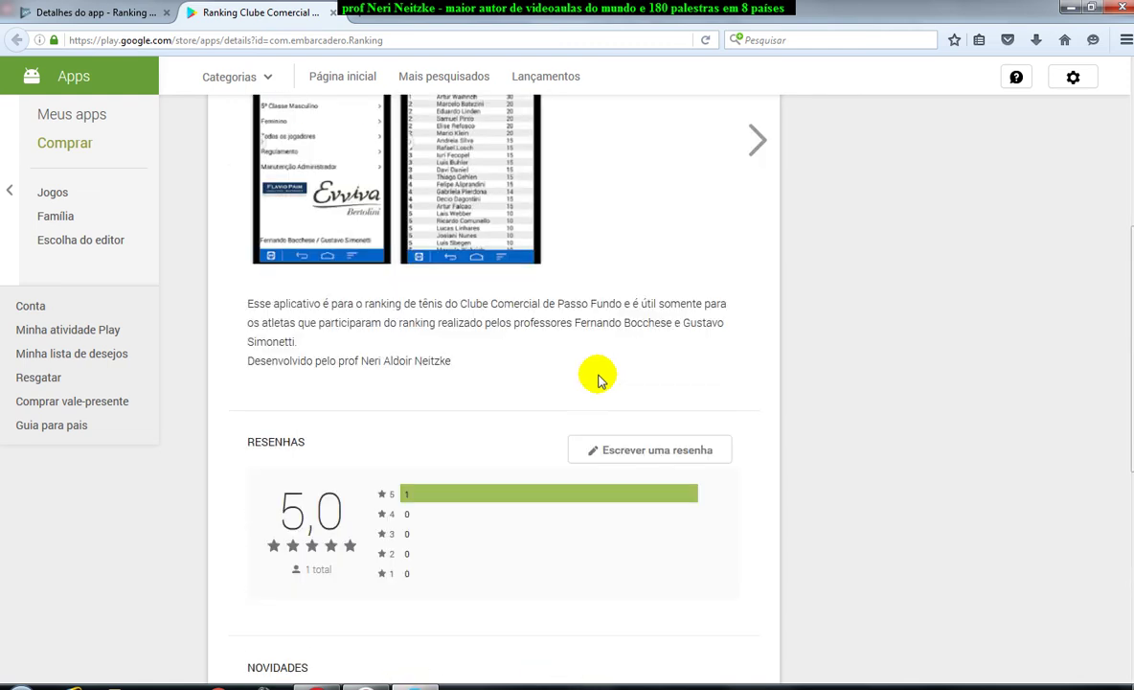
scroll(599, 380, "up", 5)
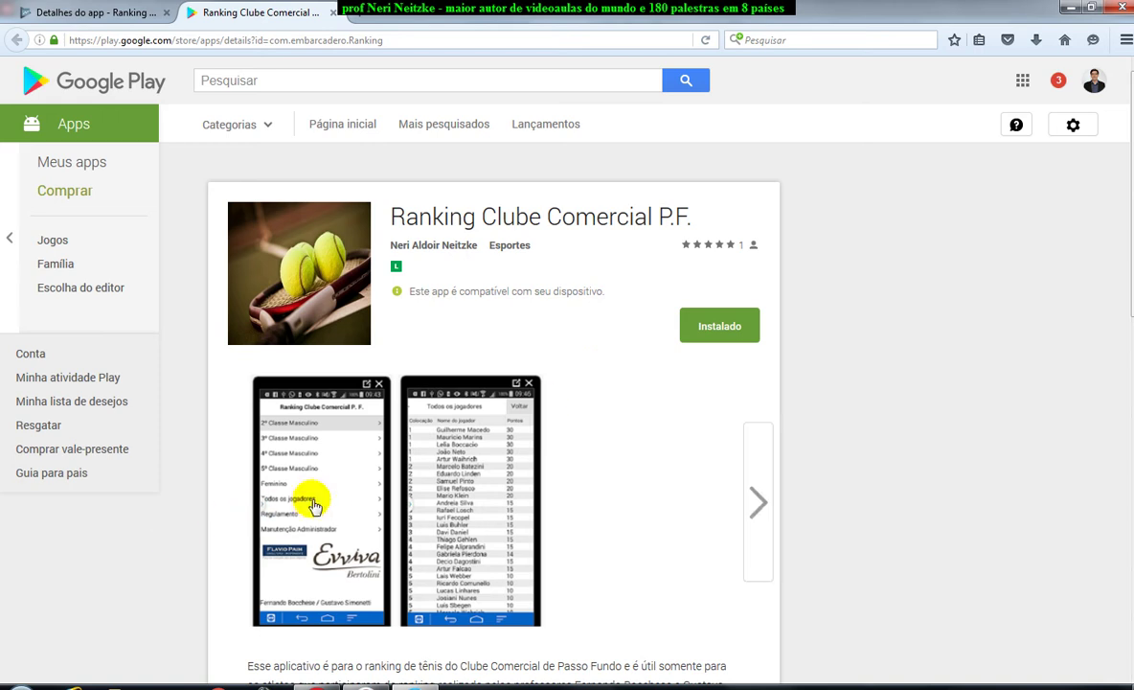
left_click(319, 502)
scroll(747, 522, "down", 1)
left_click(757, 538)
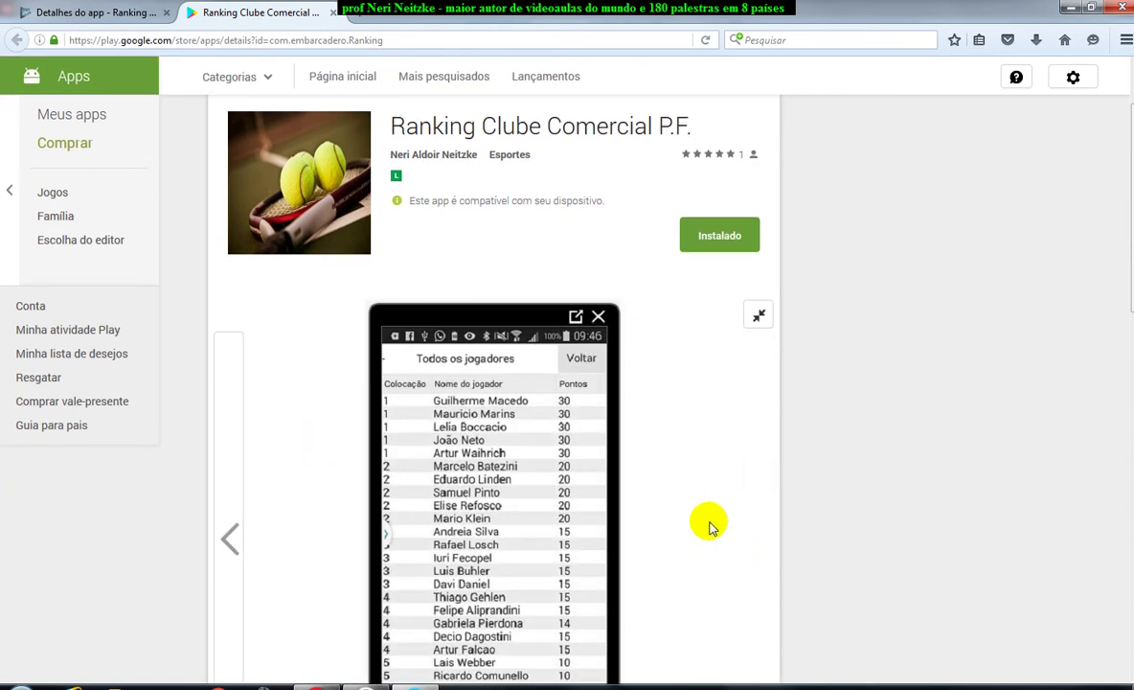
scroll(713, 523, "up", 1)
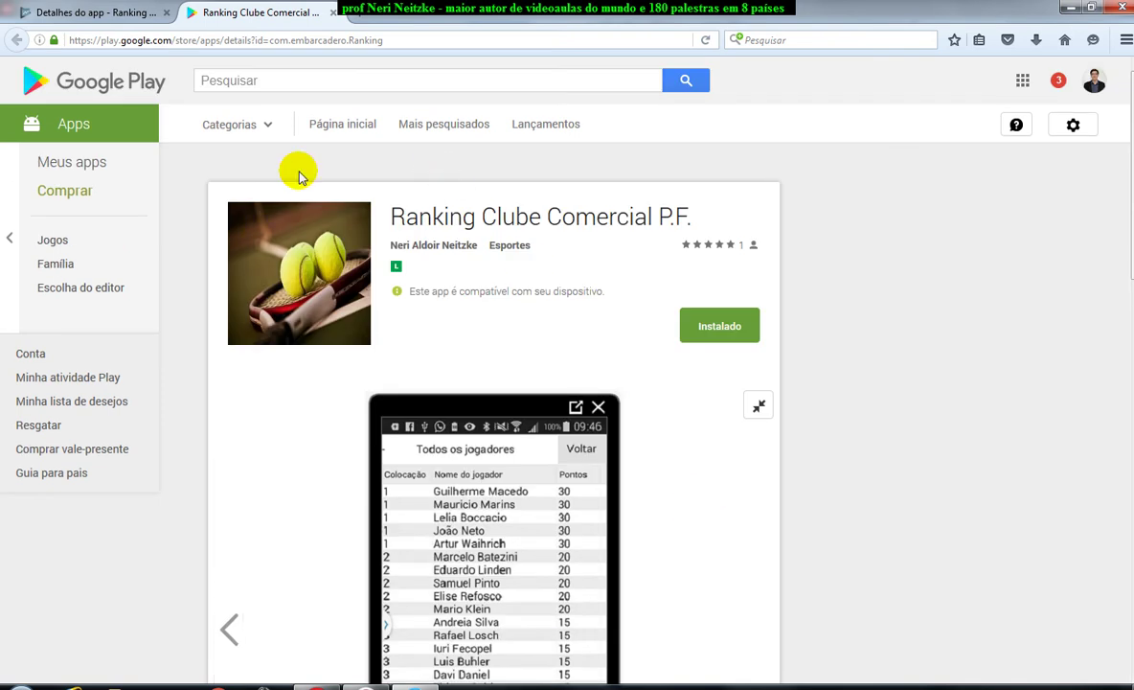
left_click(95, 12)
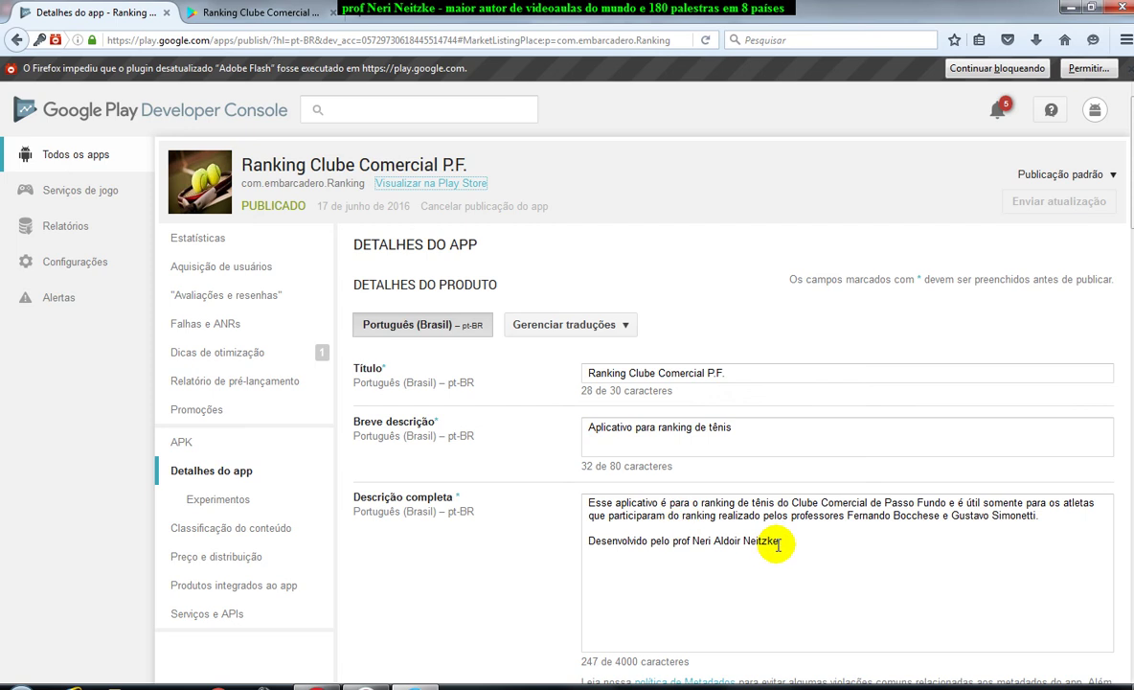
Go back to the full app list, start adding a new app, then cancel it.
scroll(778, 544, "down", 2)
scroll(797, 528, "up", 2)
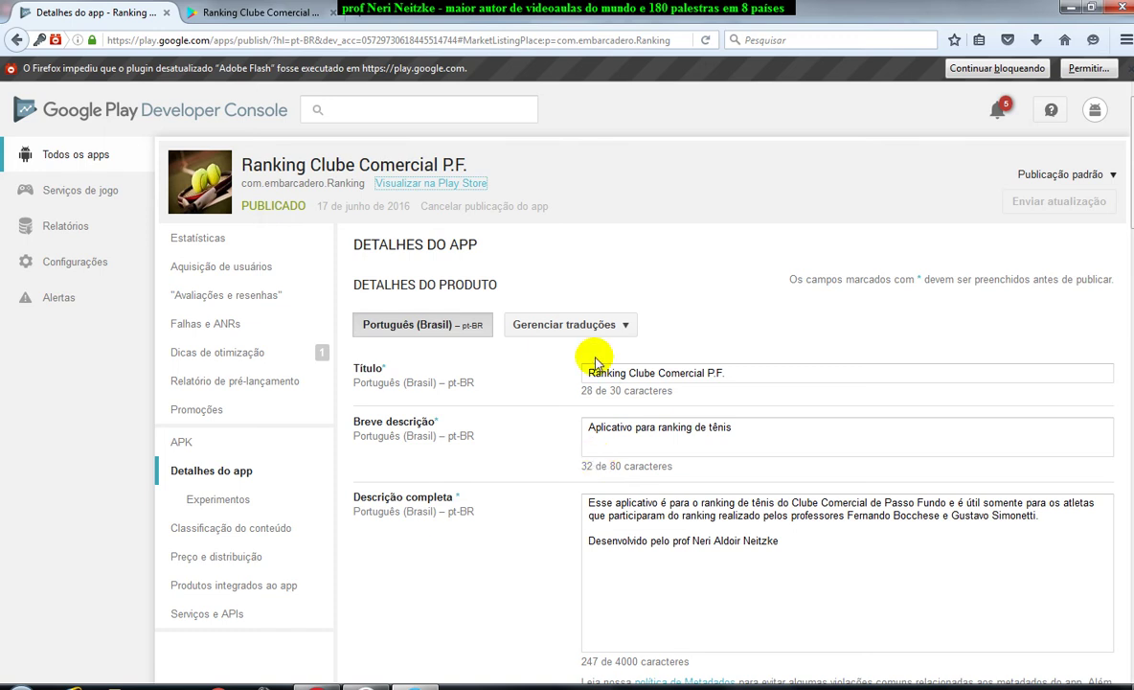
key("Tab")
key("Tab")
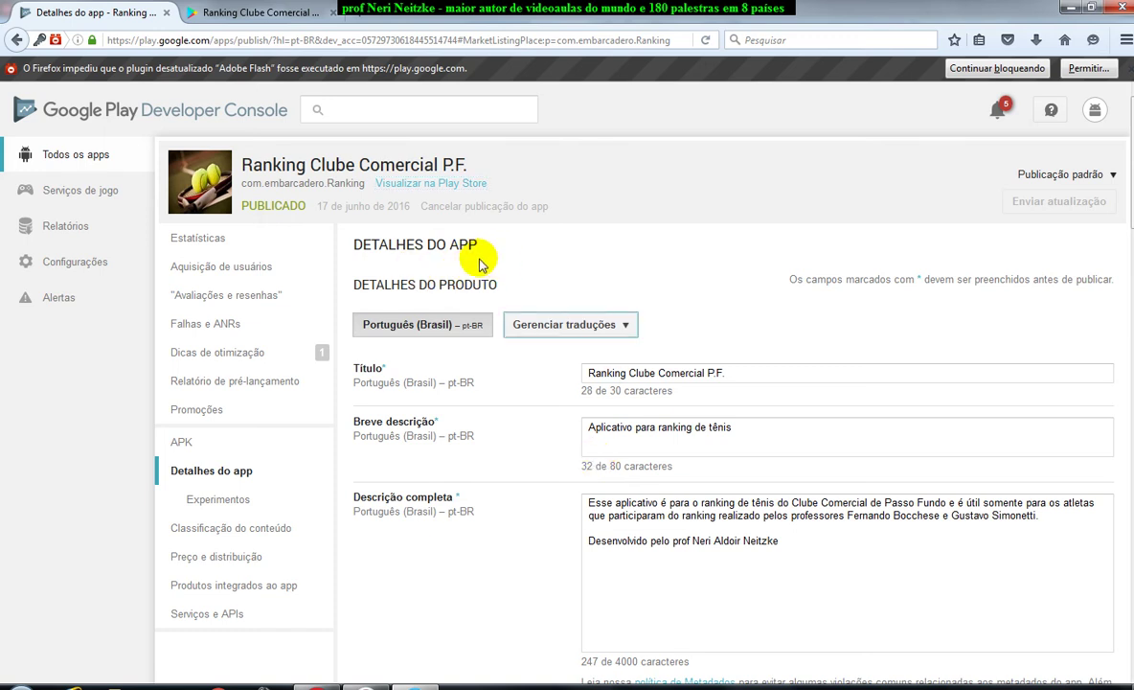
left_click(113, 159)
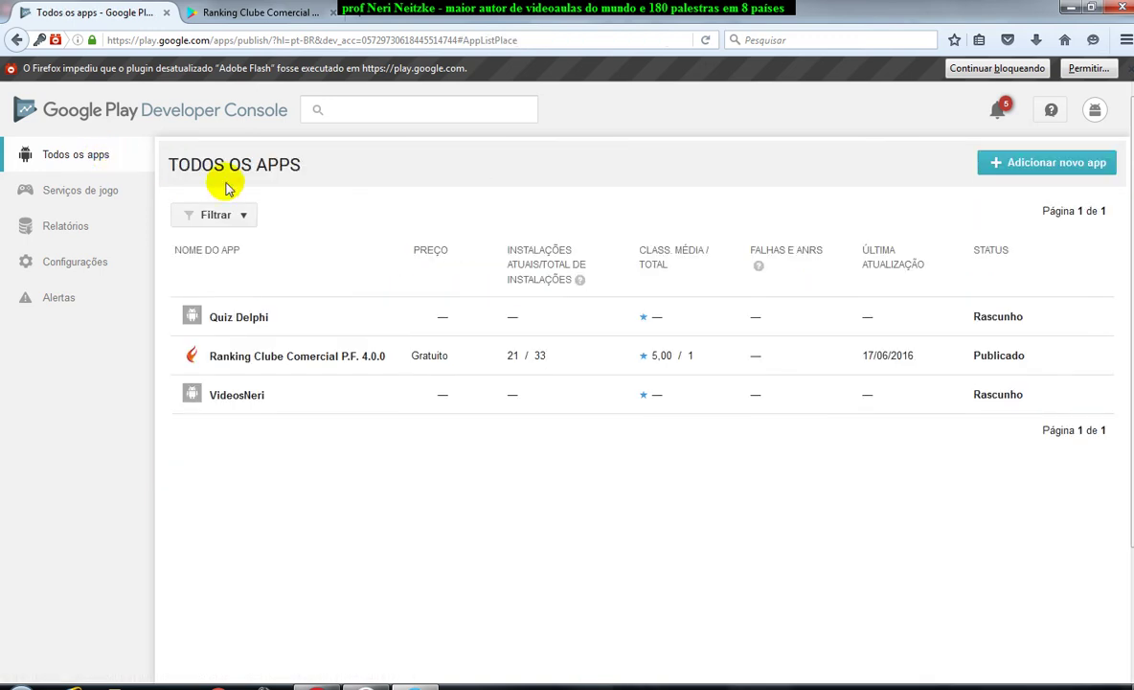
left_click(1047, 164)
left_click(459, 384)
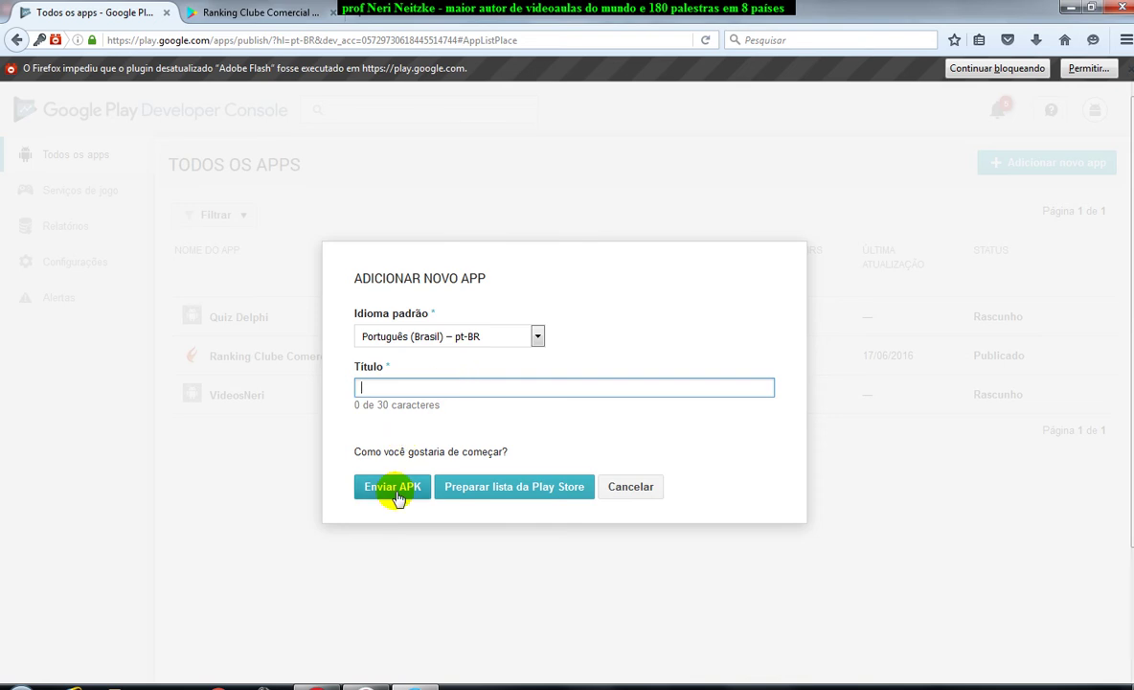
left_click(627, 490)
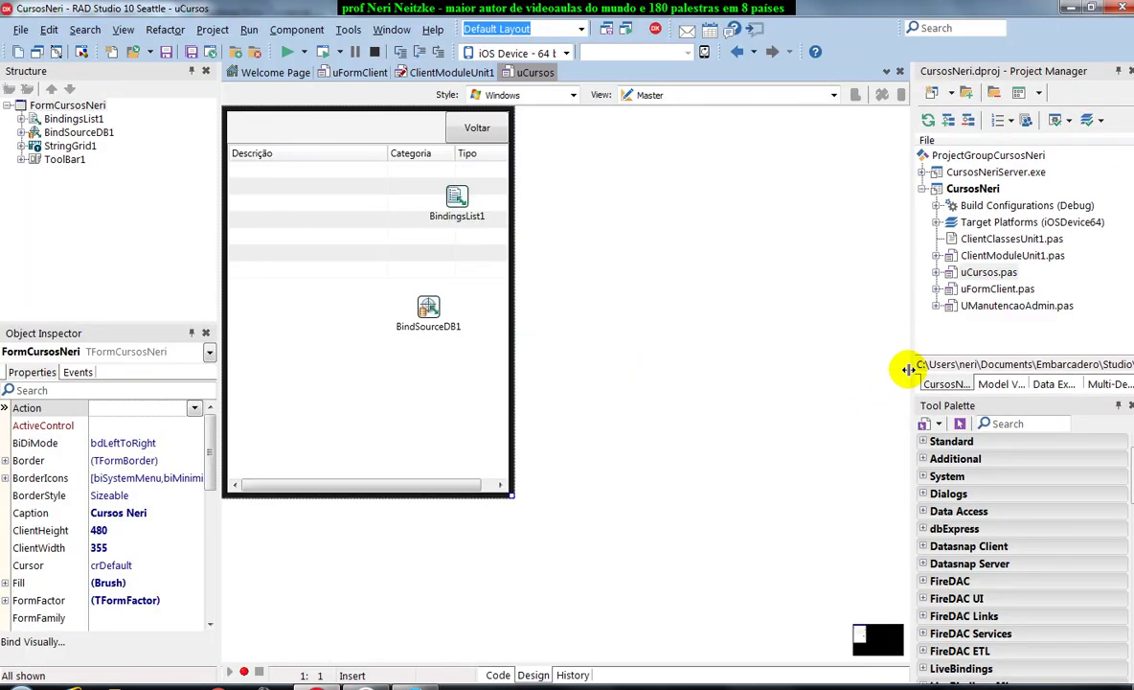
Make Android the active target platform of the CursosNeri project and bring up Tools > Options.
left_click(972, 188)
left_click(936, 222)
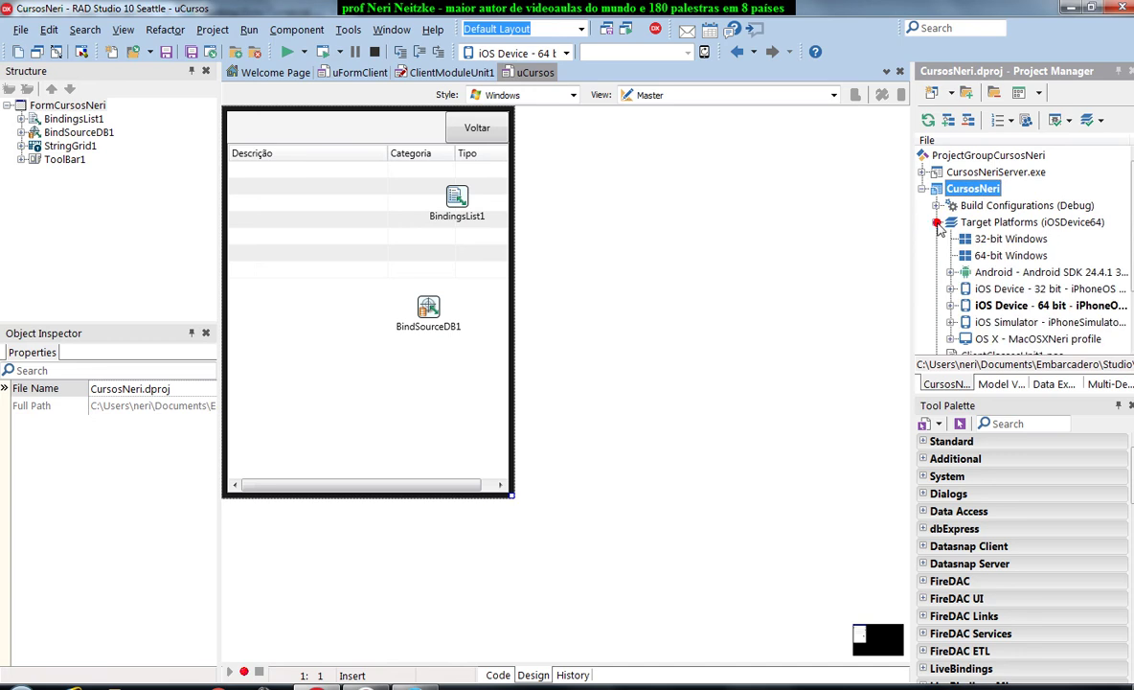
left_click(997, 273)
double_click(996, 275)
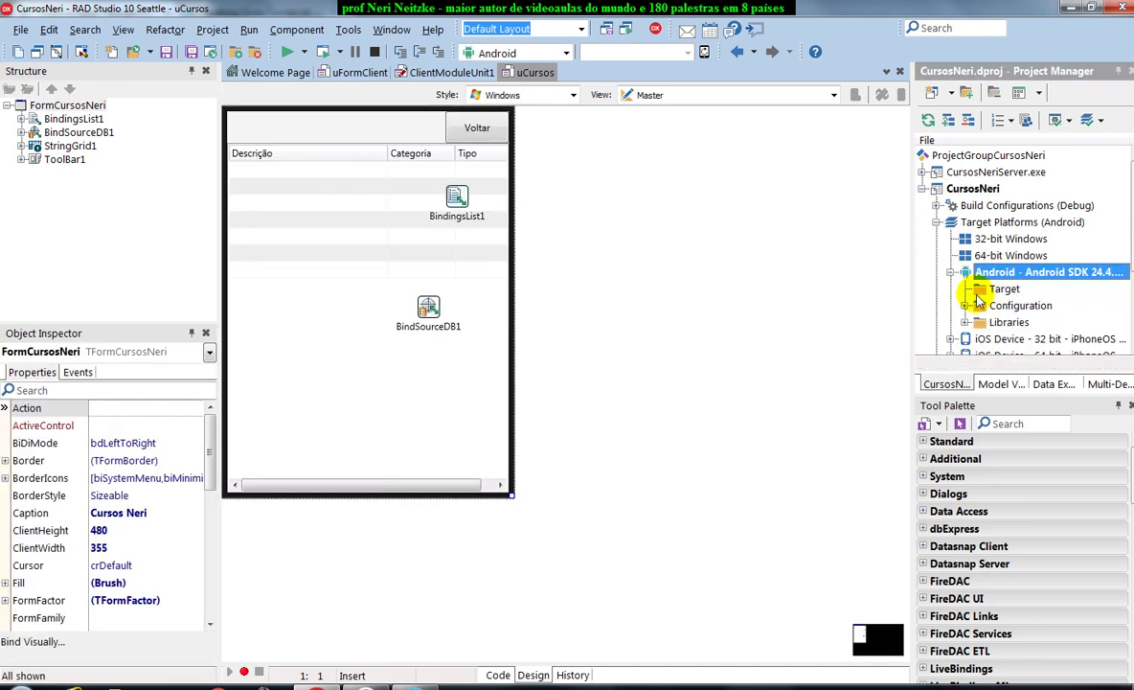
left_click(348, 29)
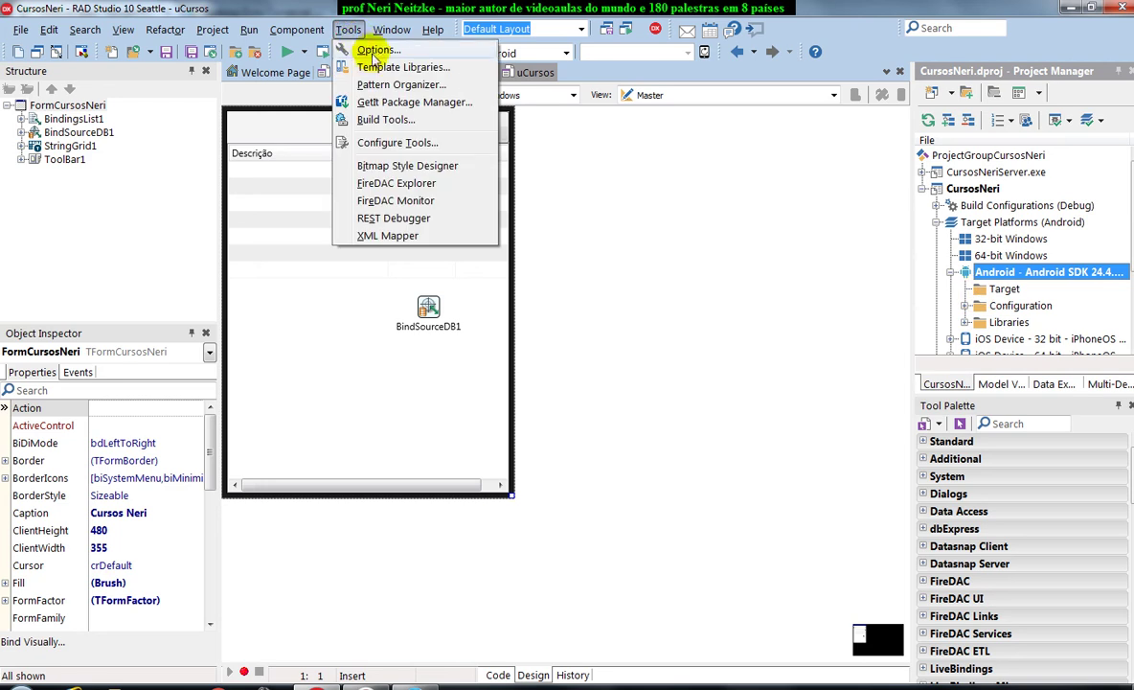
left_click(378, 49)
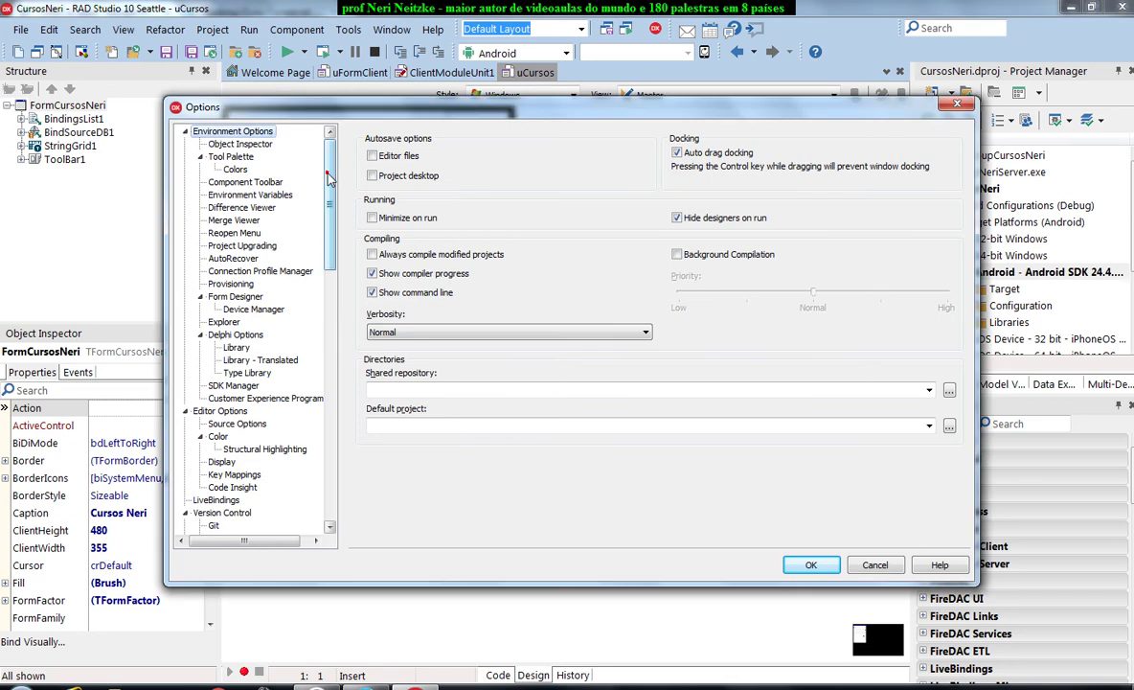
Test the MacOSXNeri connection profile, dismiss the failure message, and switch to Provisioning settings.
left_click(278, 271)
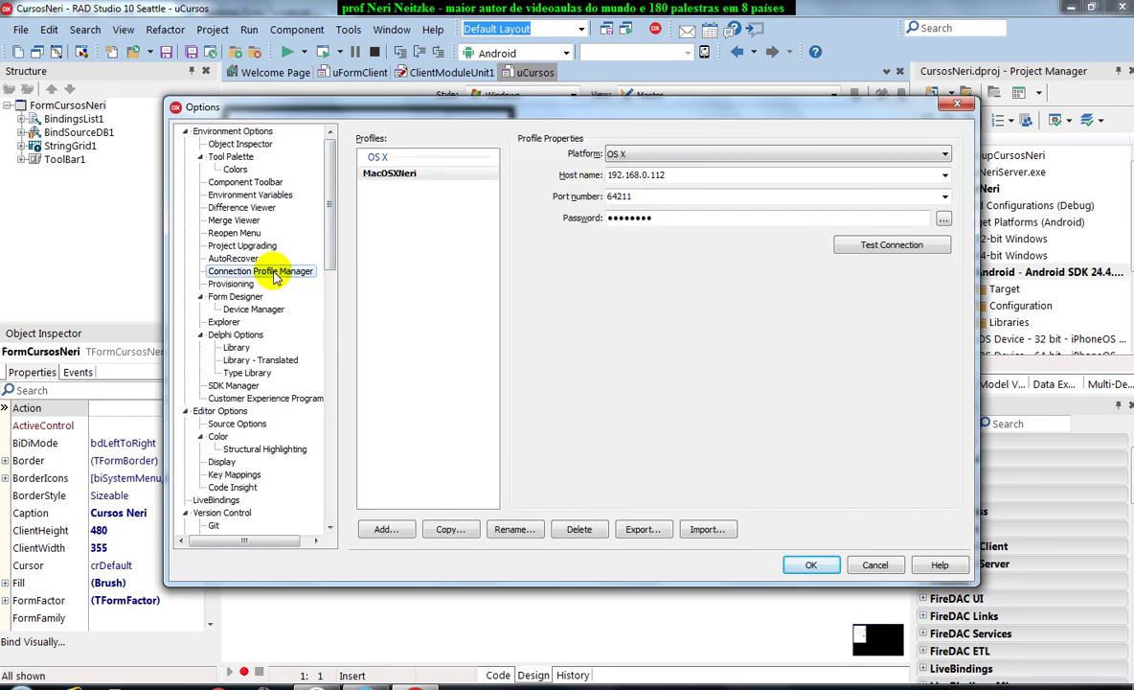
left_click(908, 246)
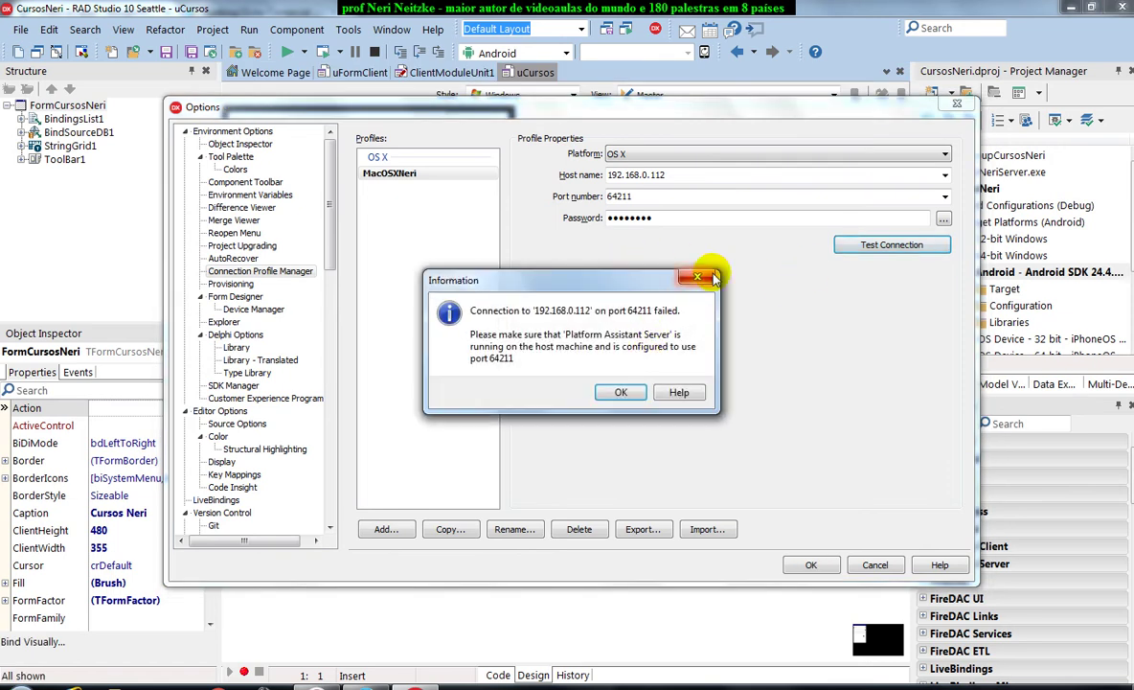
left_click(698, 277)
left_click(234, 285)
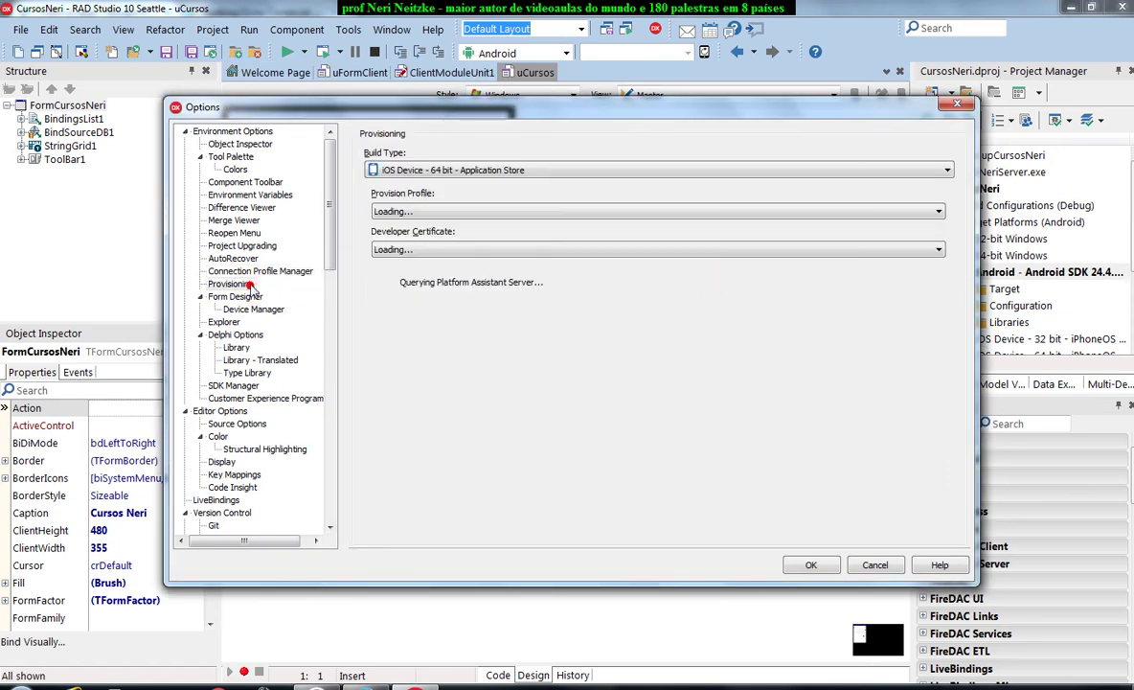
Set the build type to Android - Application Store, cancel the new keystore, and close Options.
left_click(536, 171)
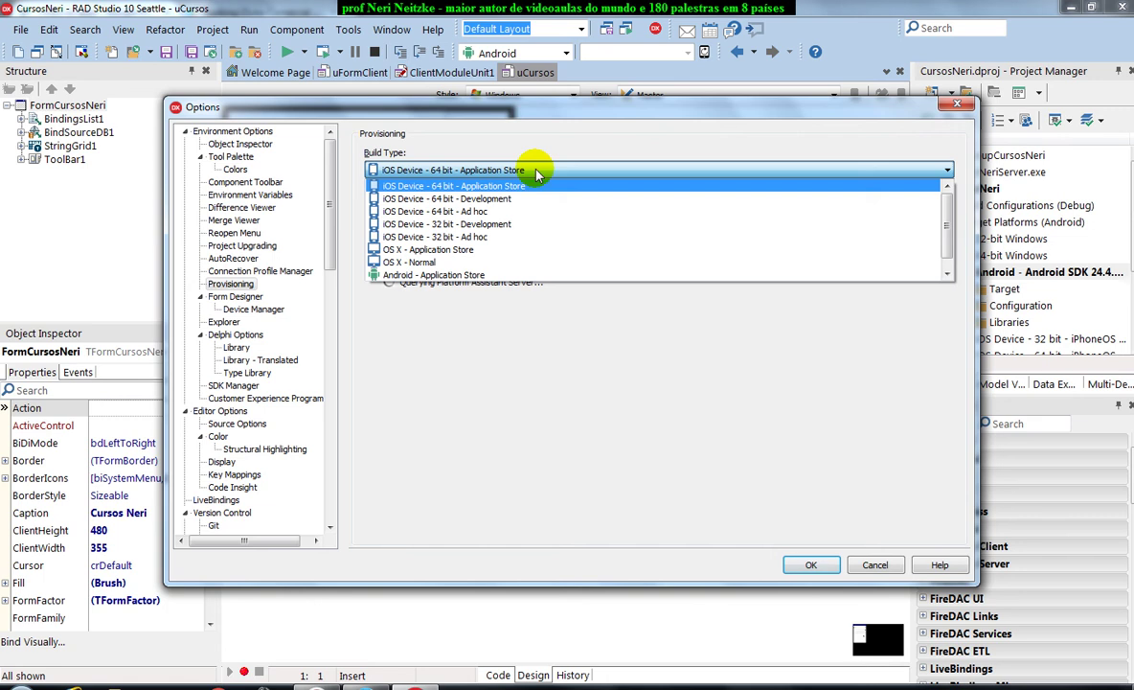
left_click(494, 275)
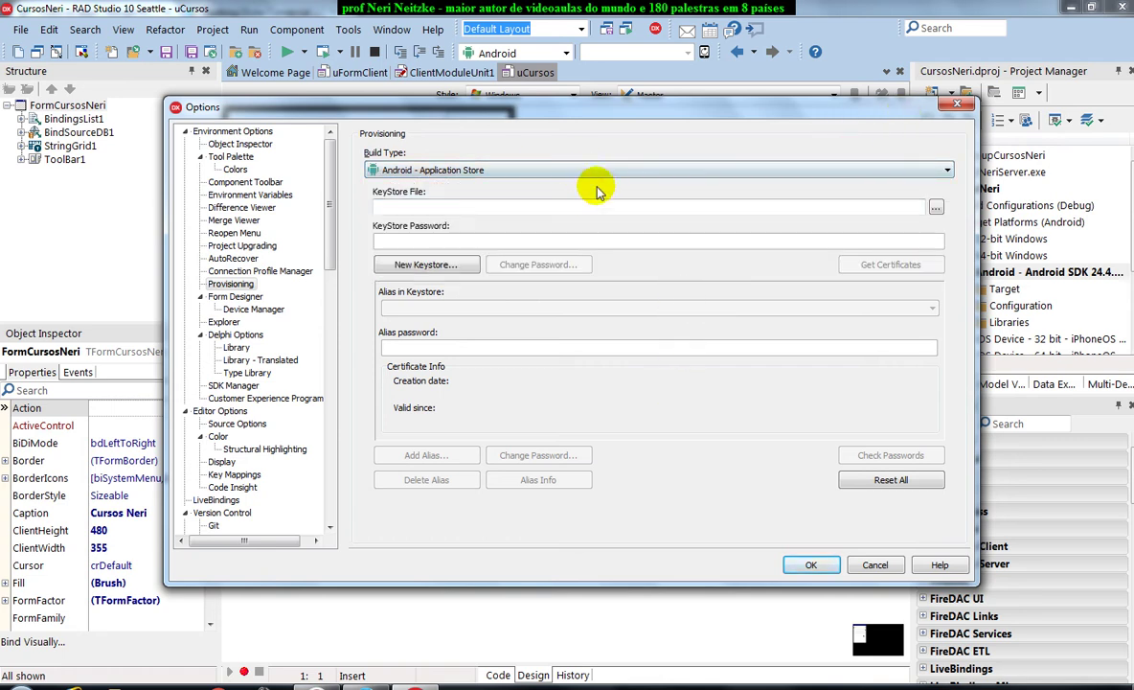
left_click(458, 208)
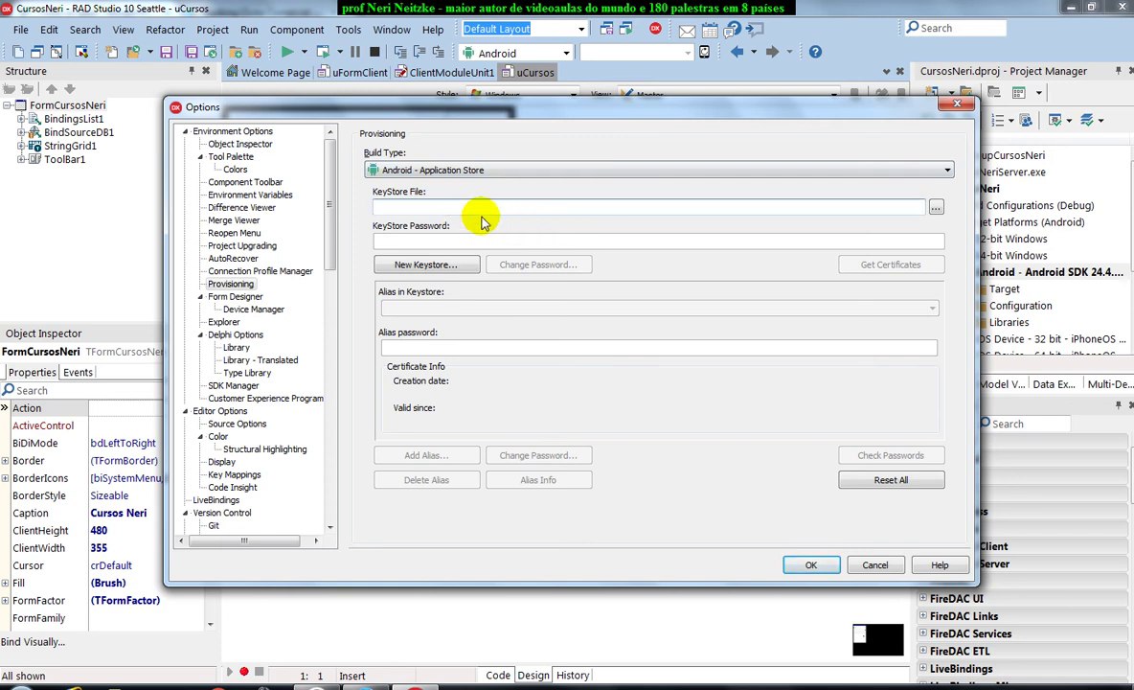
left_click(442, 268)
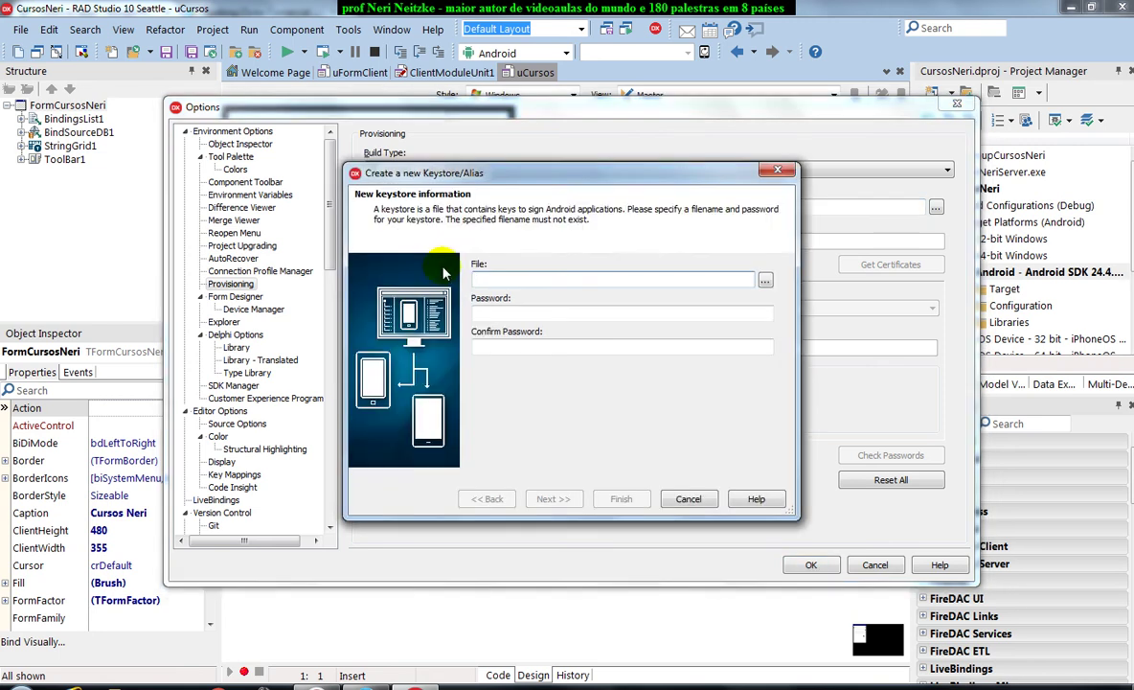
left_click(686, 498)
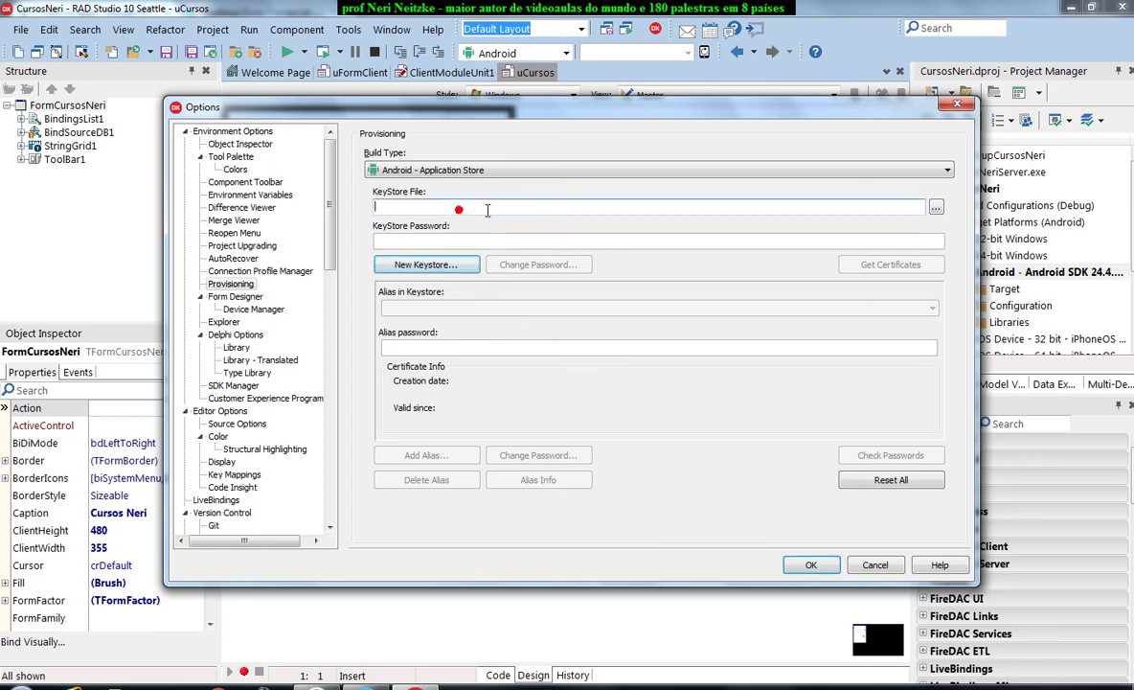
left_click(415, 211)
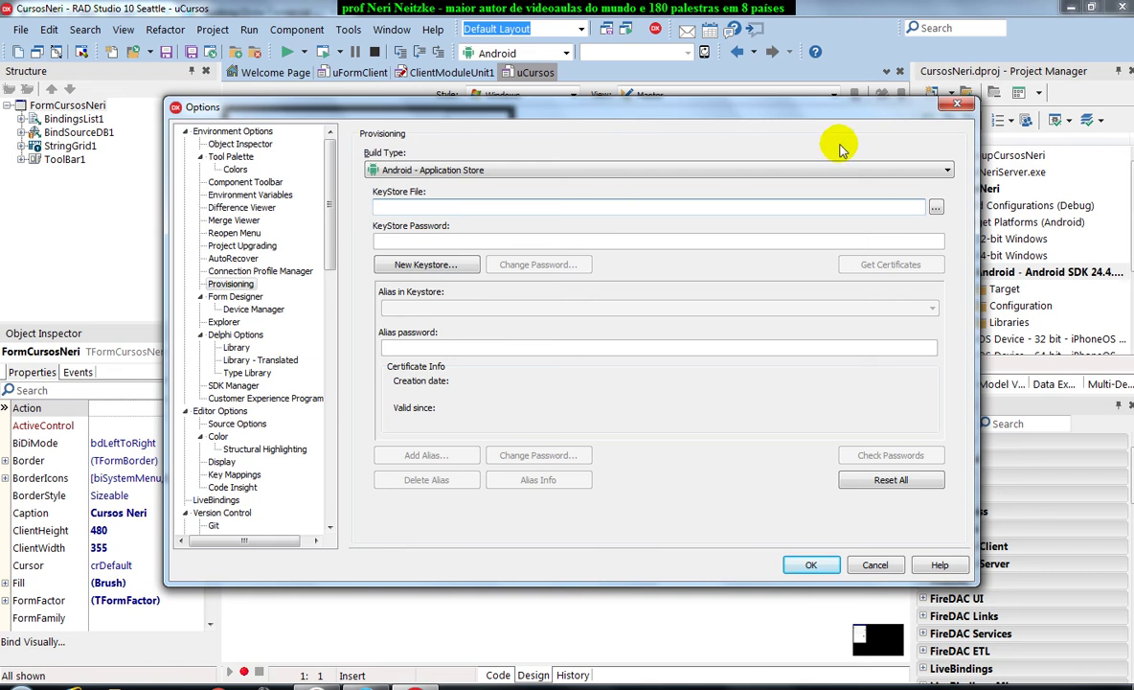
left_click(947, 108)
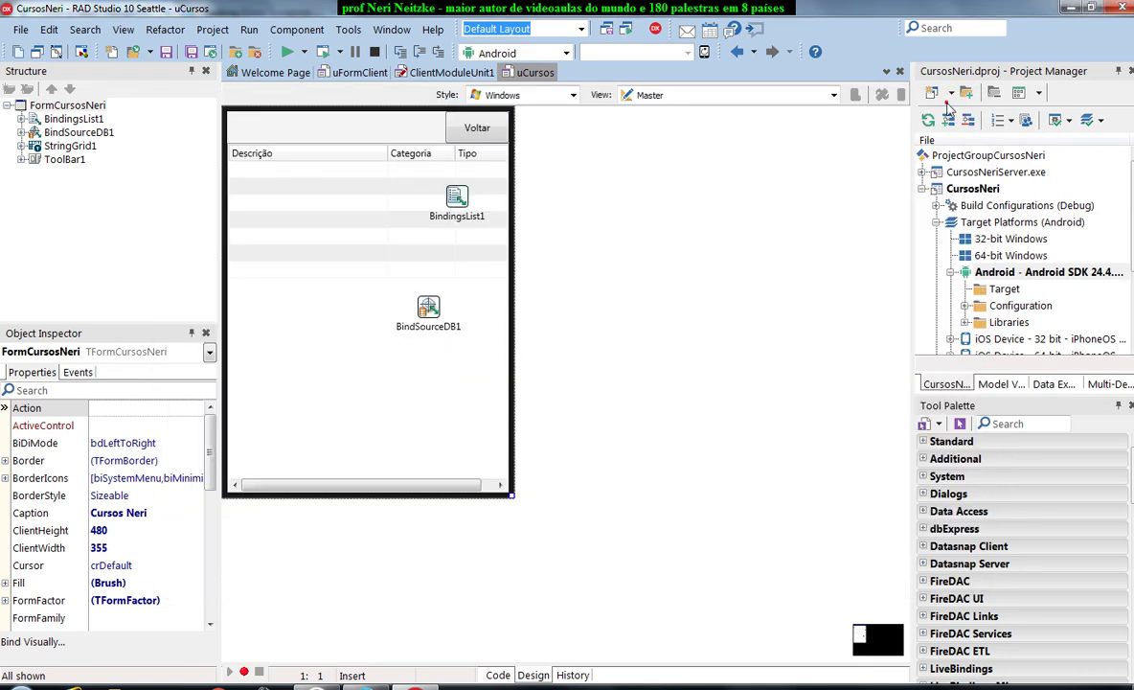
Switch the Android build configuration from Development to Application Store in Project Manager.
left_click(965, 305)
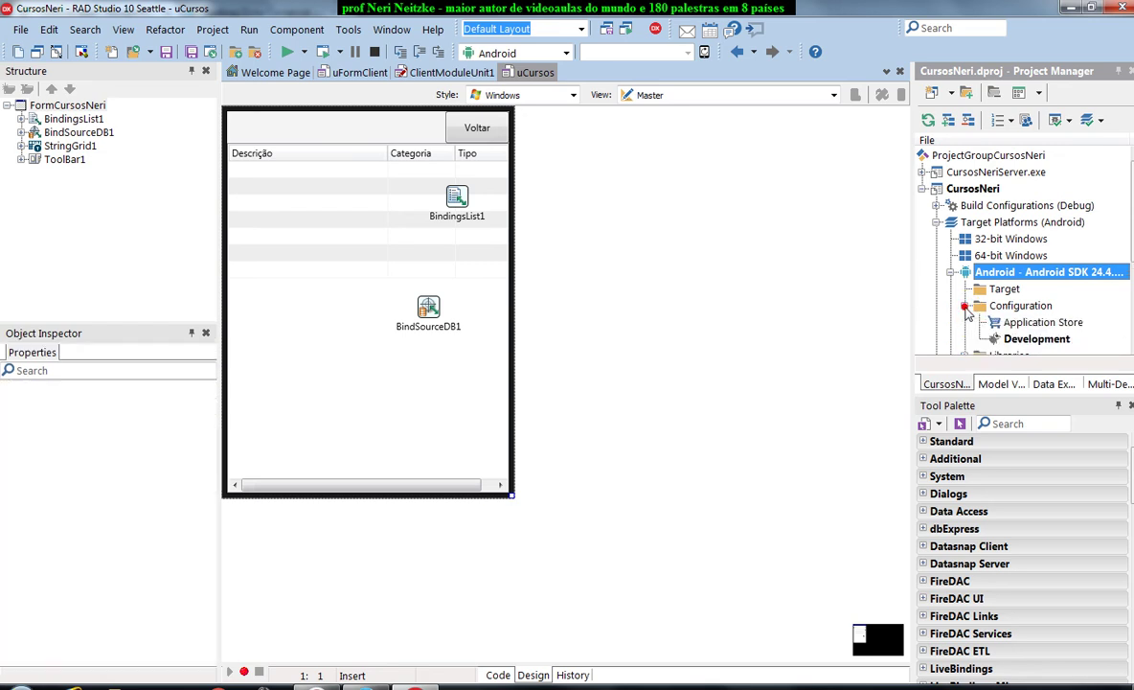
left_click(1037, 340)
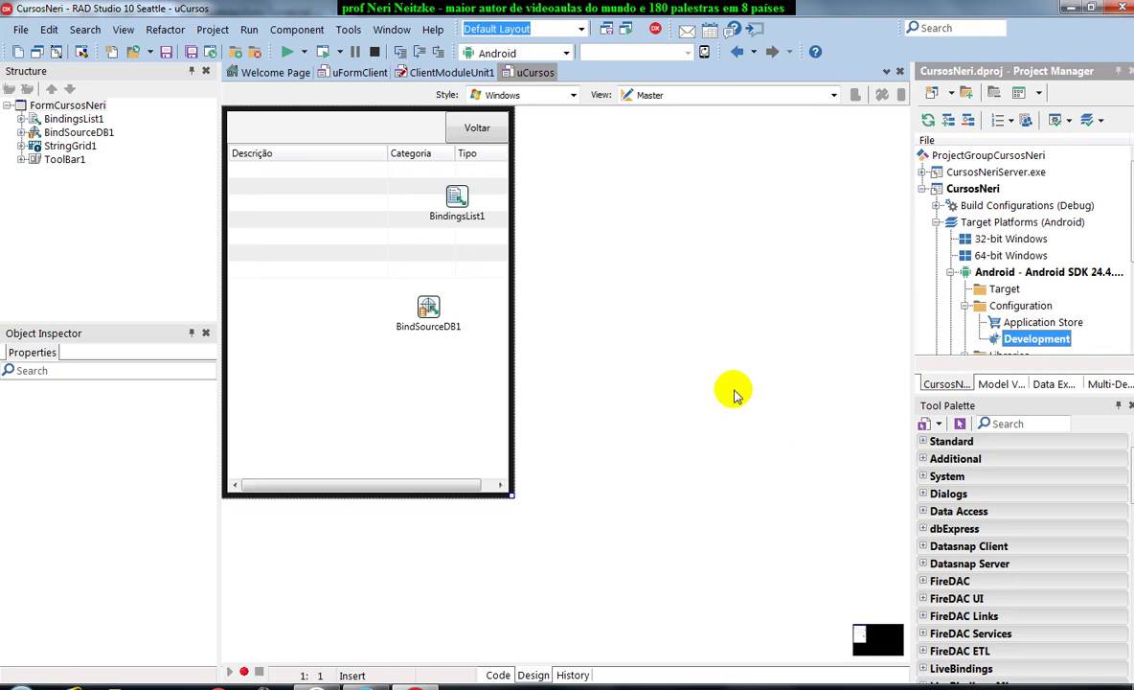
left_click(1052, 323)
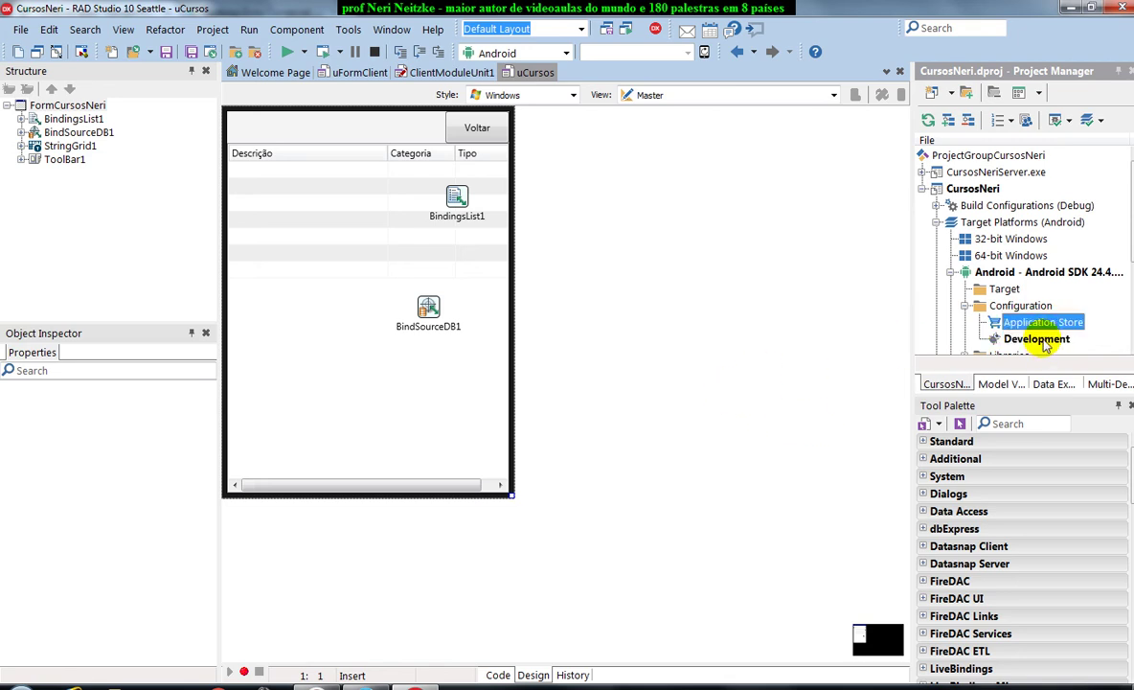
left_click(1034, 340)
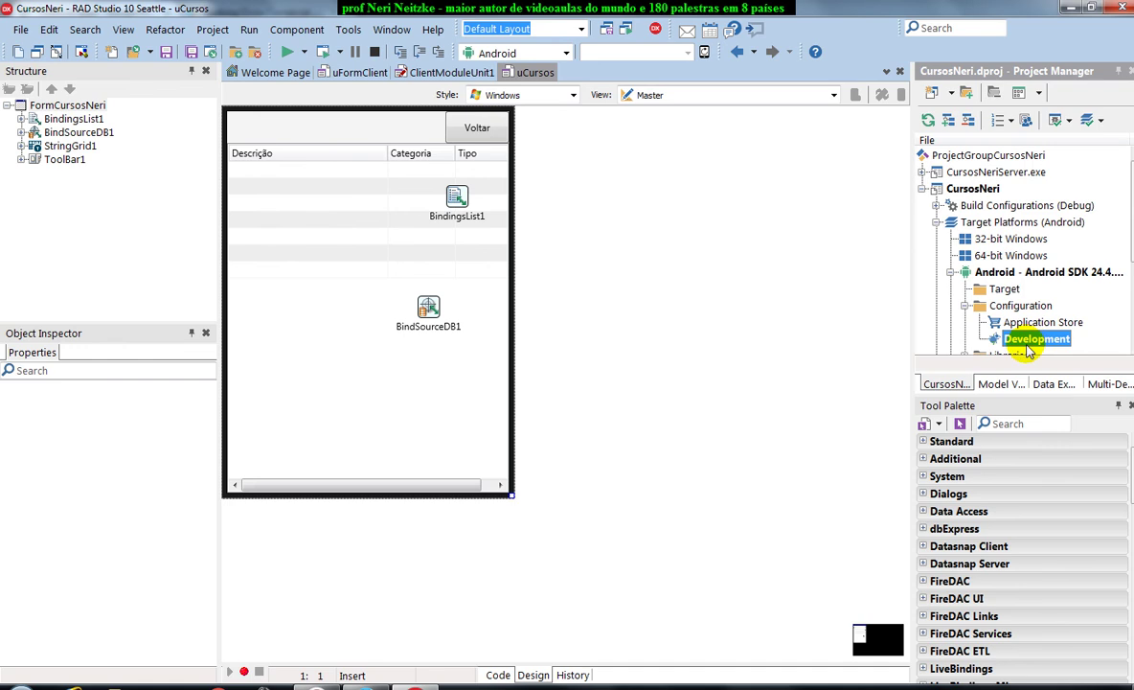
left_click(1027, 324)
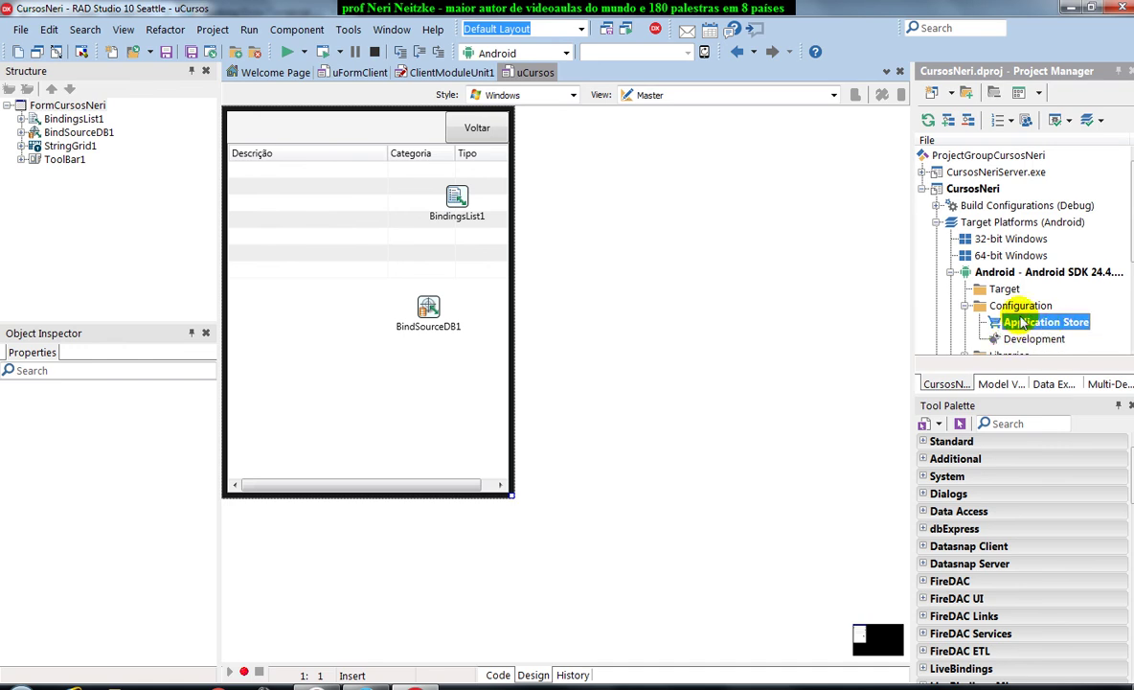
left_click(348, 34)
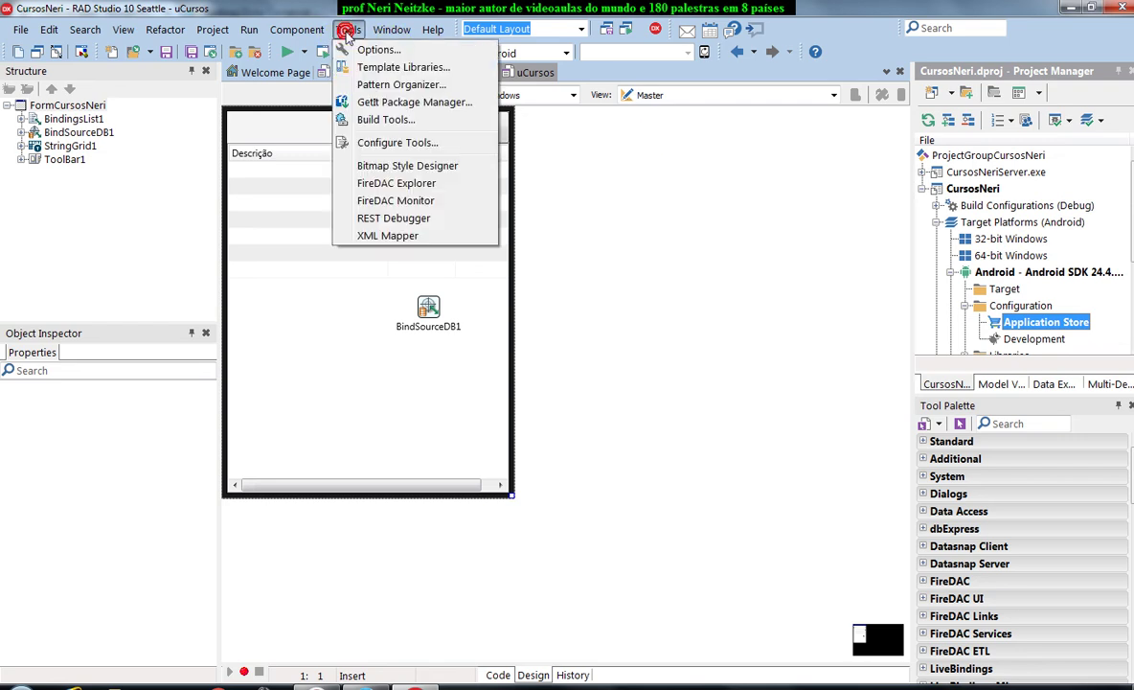
Set the provisioning build type to Android - Application Store in the IDE options.
left_click(362, 46)
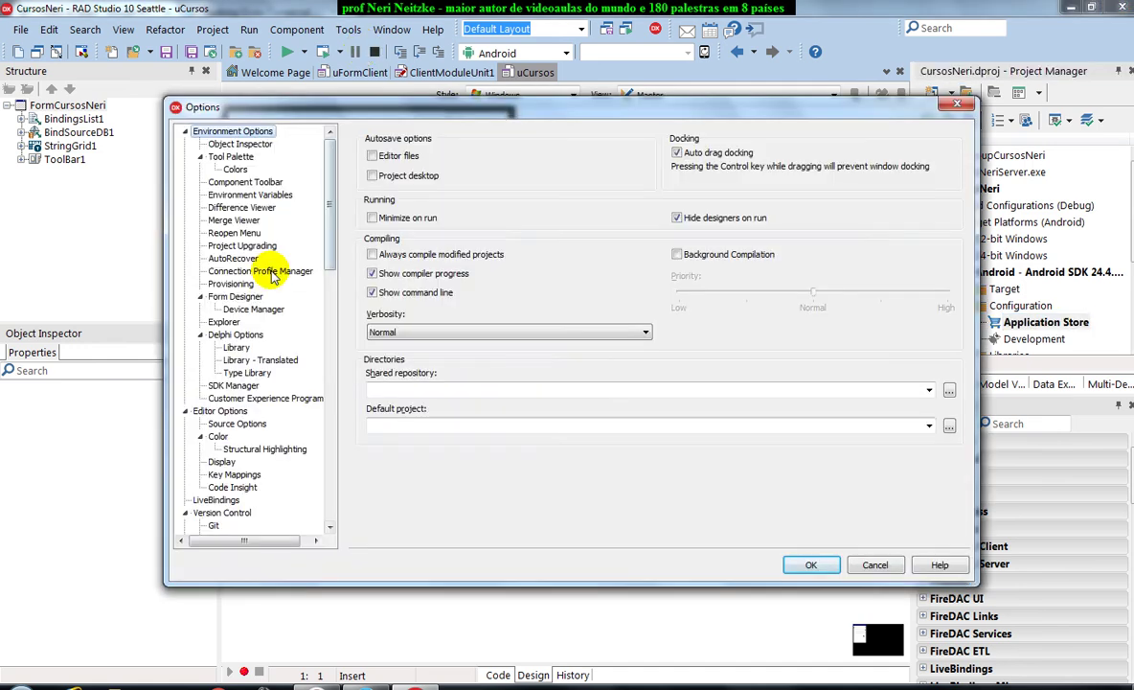
left_click(238, 284)
left_click(539, 170)
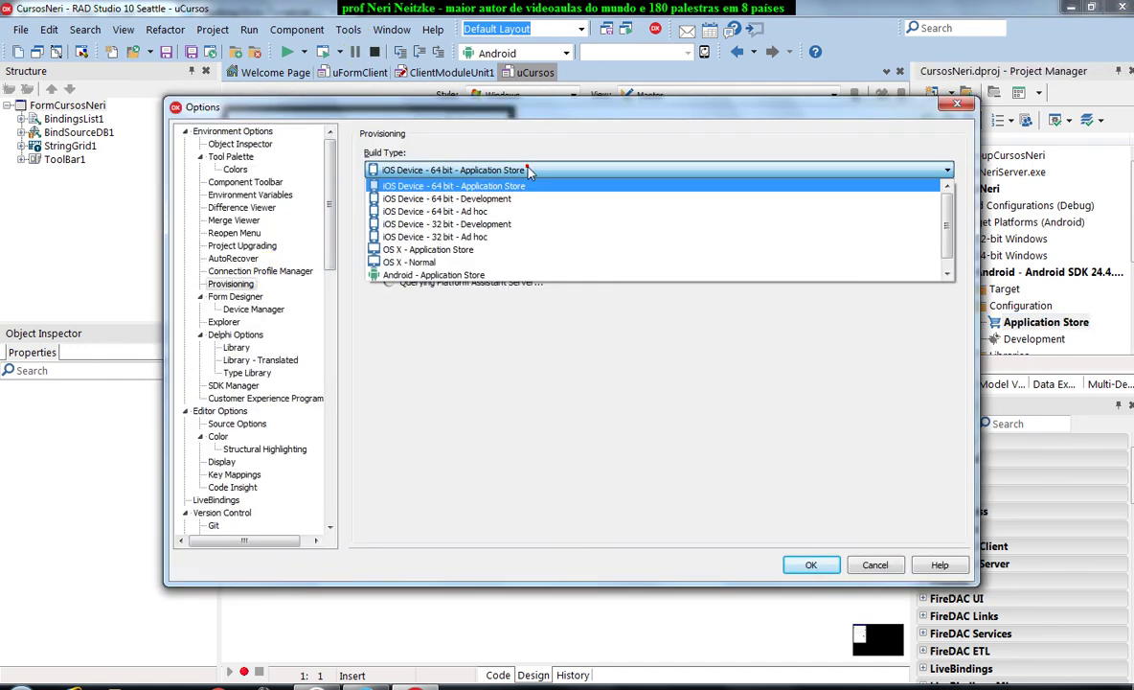
left_click(487, 273)
Skip choosing an existing keystore file and start creating a new keystore instead.
left_click(417, 205)
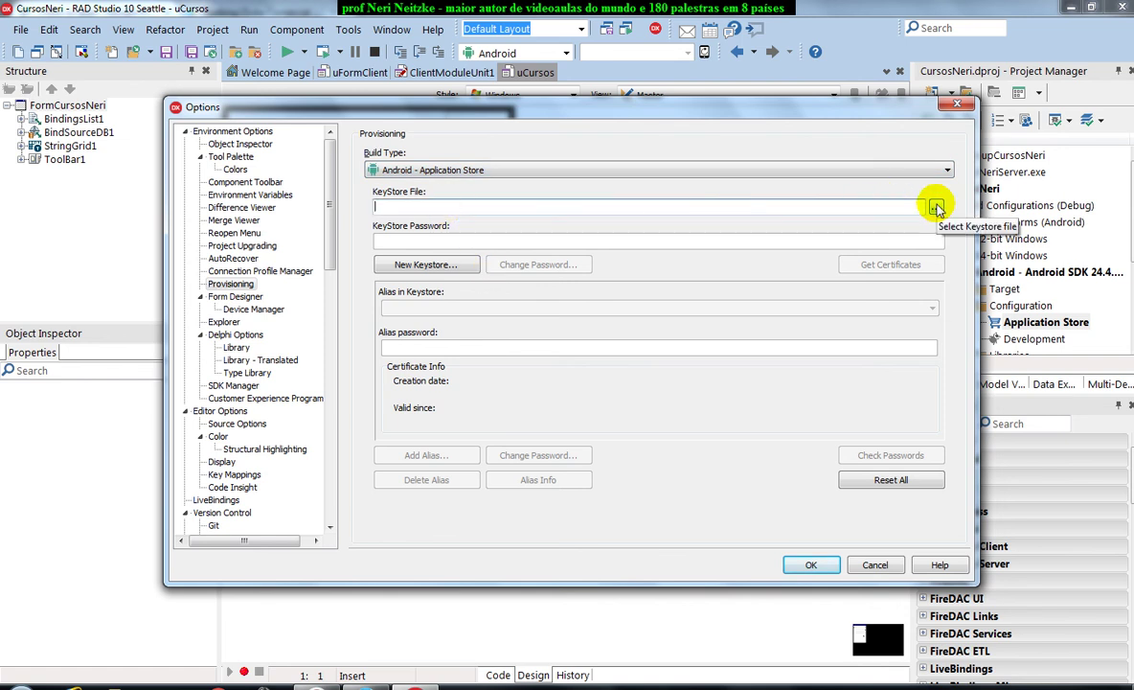
left_click(936, 207)
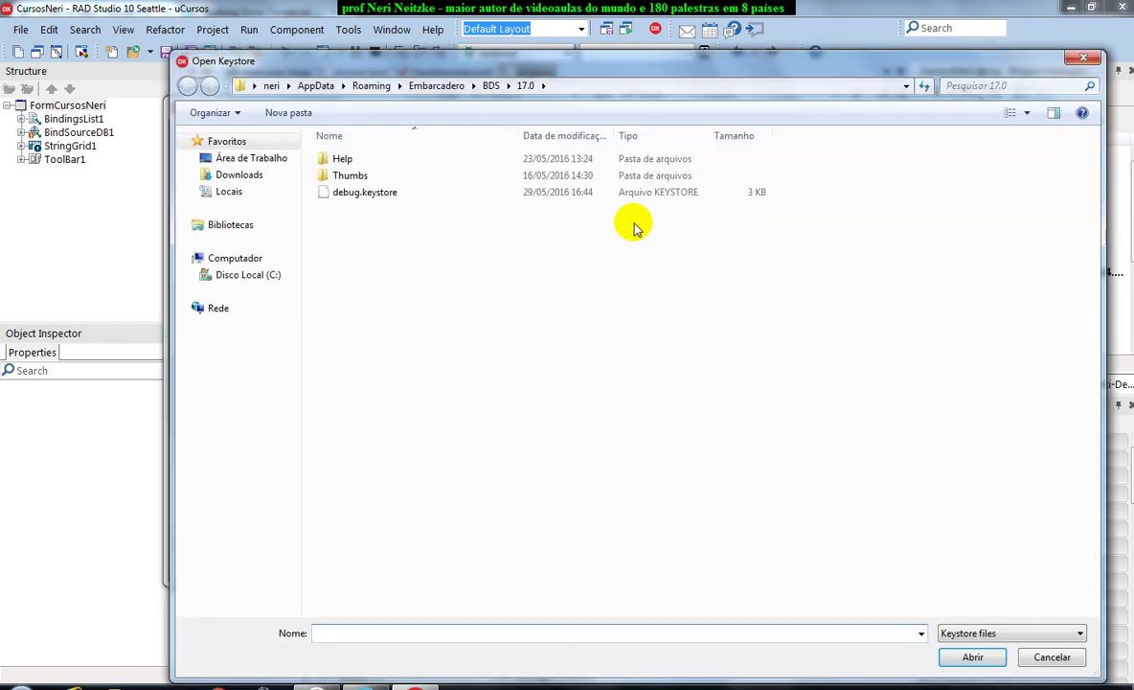
left_click(1051, 657)
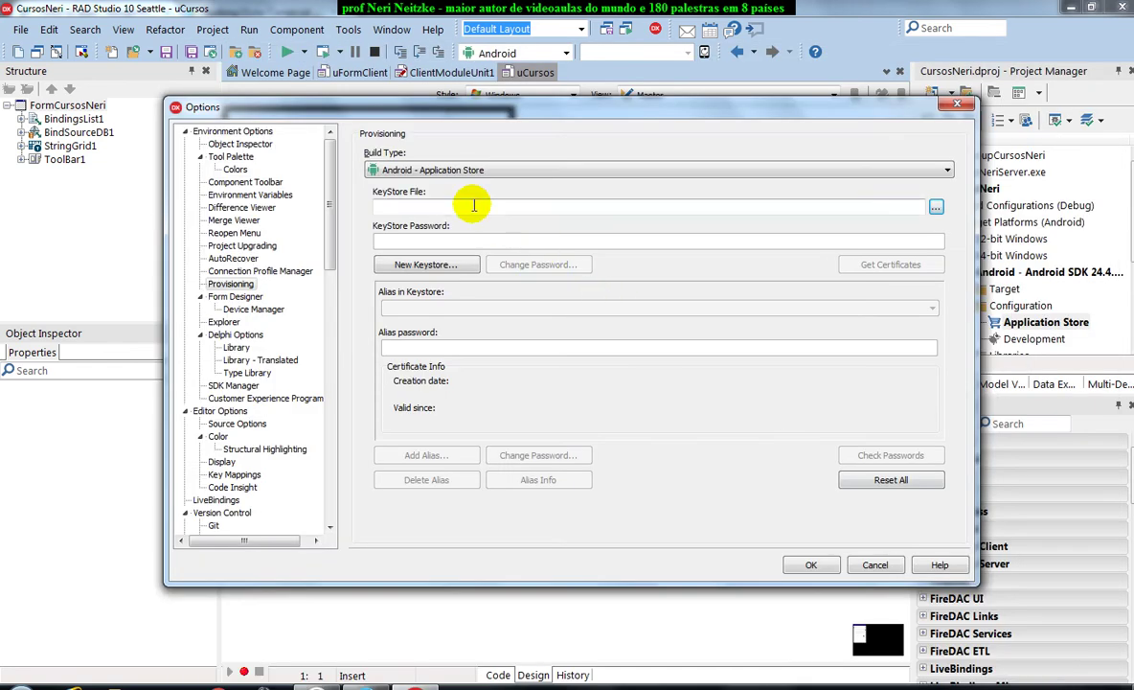
left_click(426, 265)
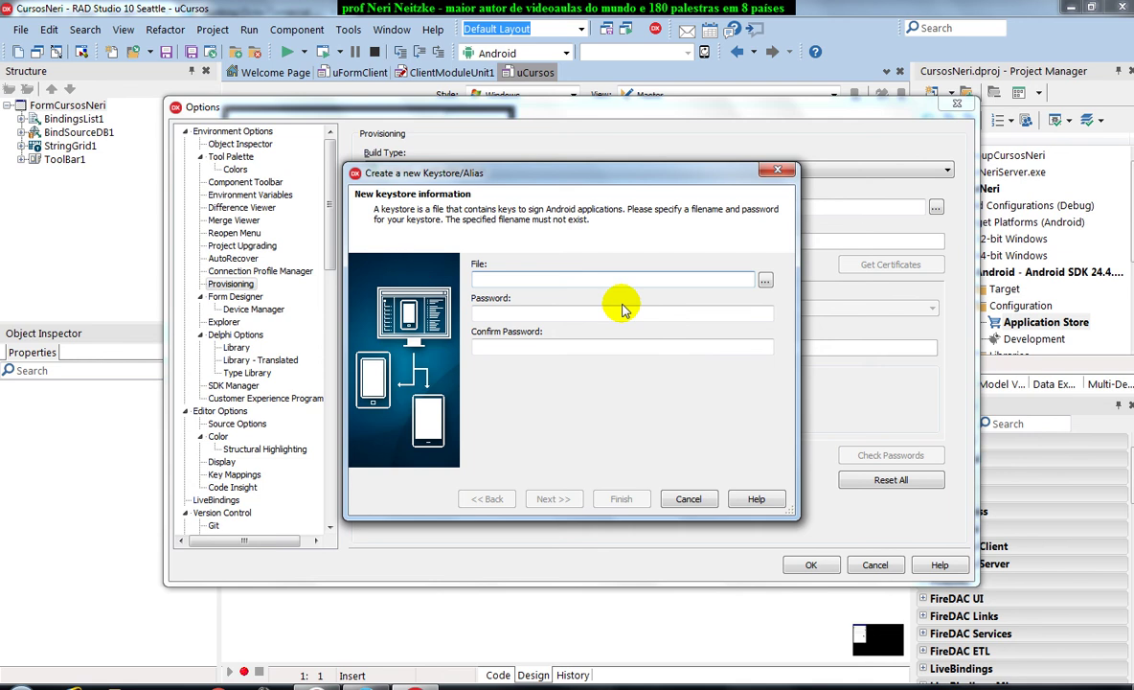
Name the new keystore file CursosNeri and enter its password.
left_click(765, 280)
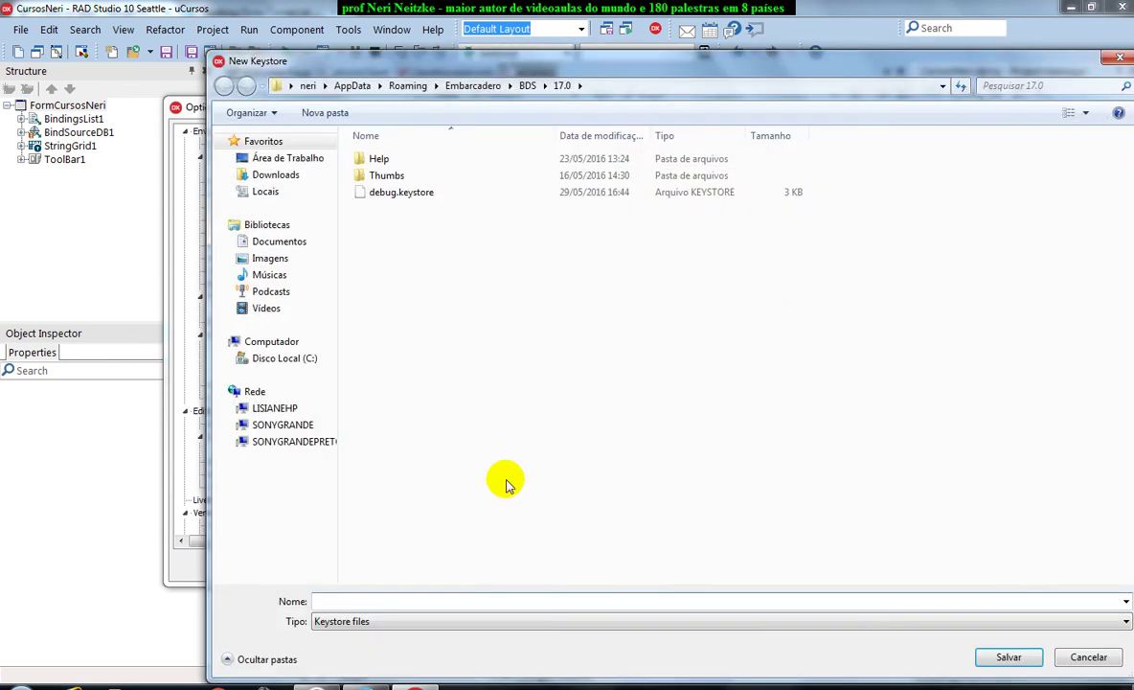
left_click(1088, 657)
left_click(503, 280)
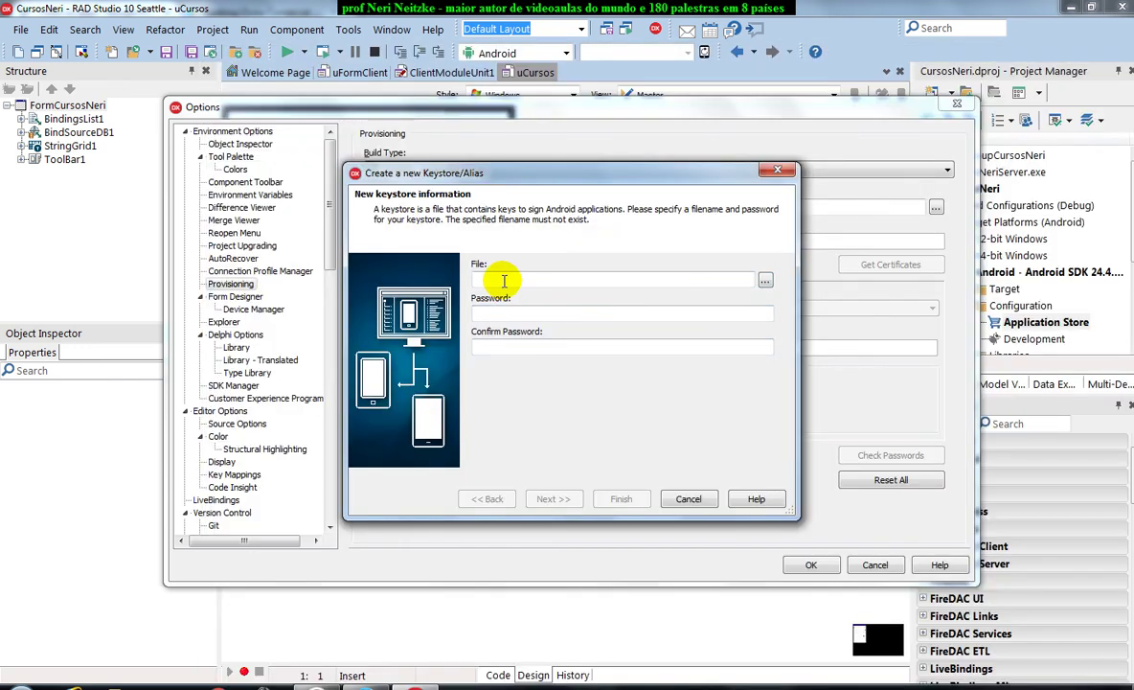
type("CursosNeri")
left_click(491, 311)
type("********")
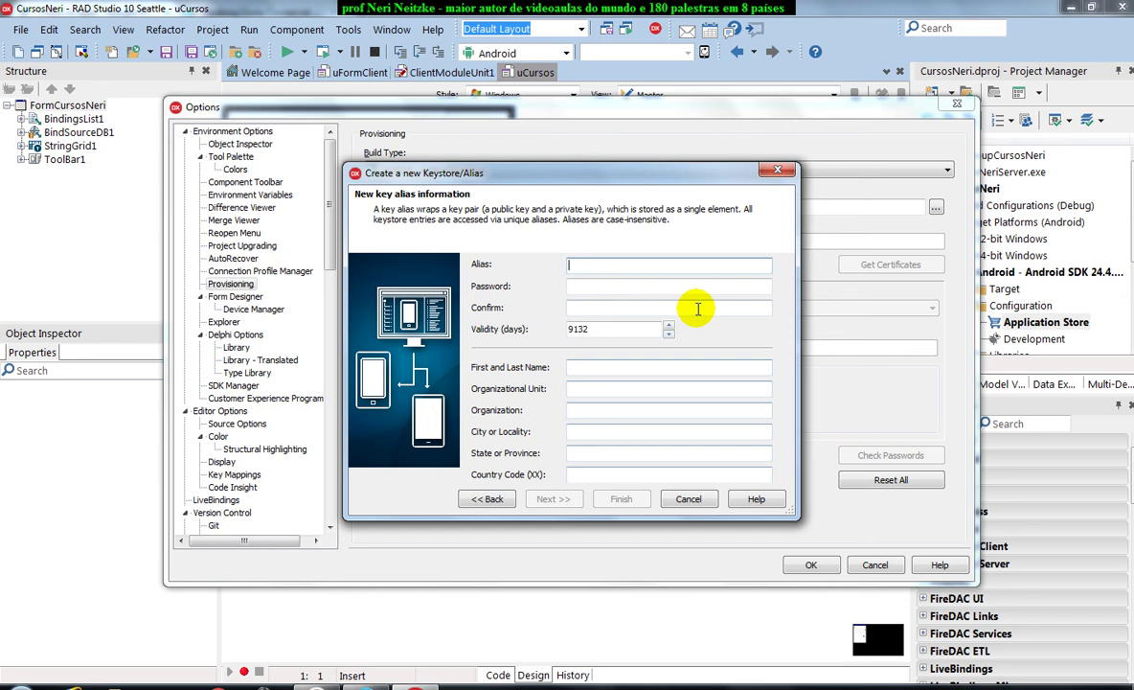
Set the alias to CursosNeri and enter the alias password.
type("CursosNeri")
key("Tab")
type("123")
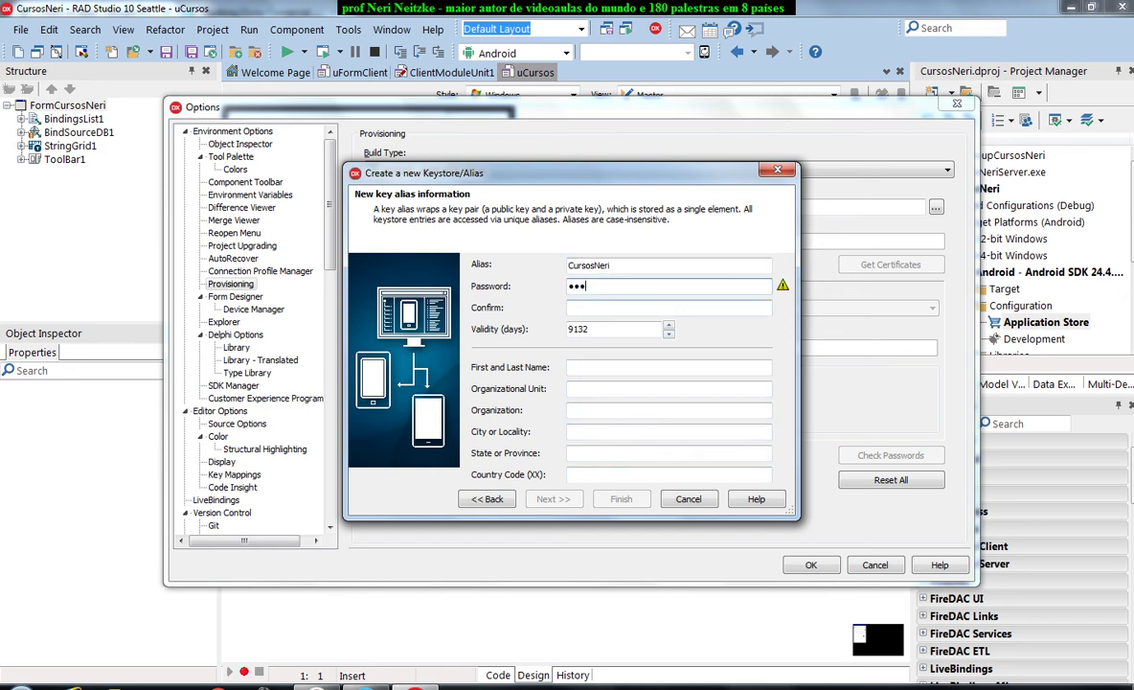
type("45678")
key("Tab")
type("12345678")
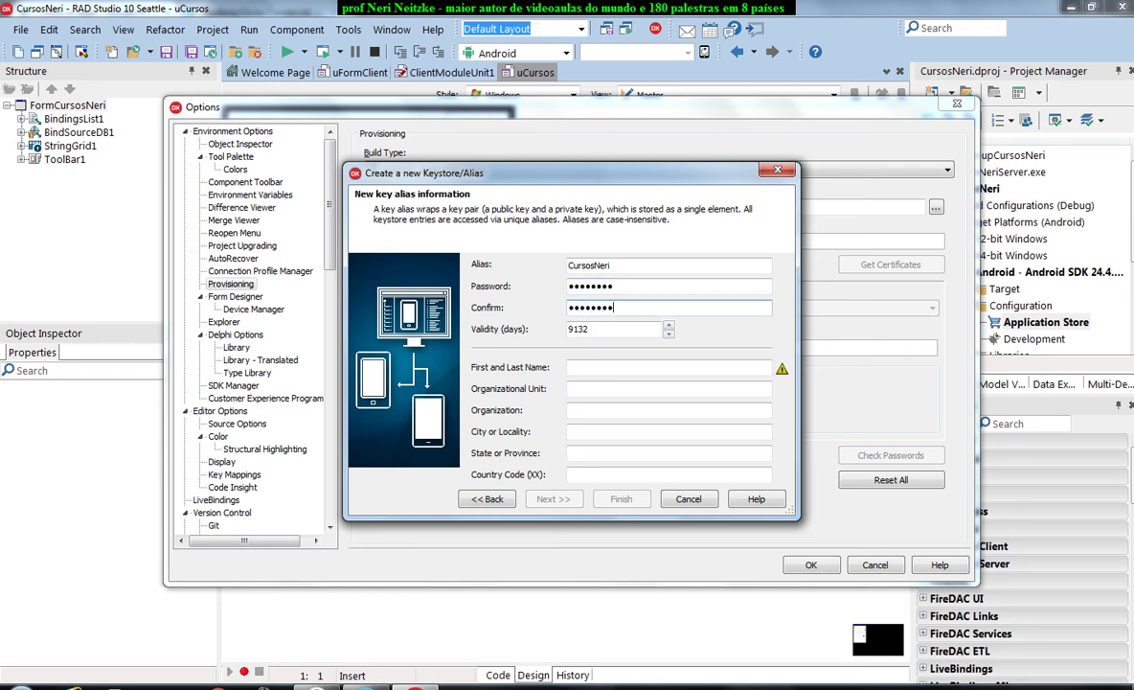
Enter the owner's full name, unit Informaticon and organization Videoaulas Neri.
left_click(659, 367)
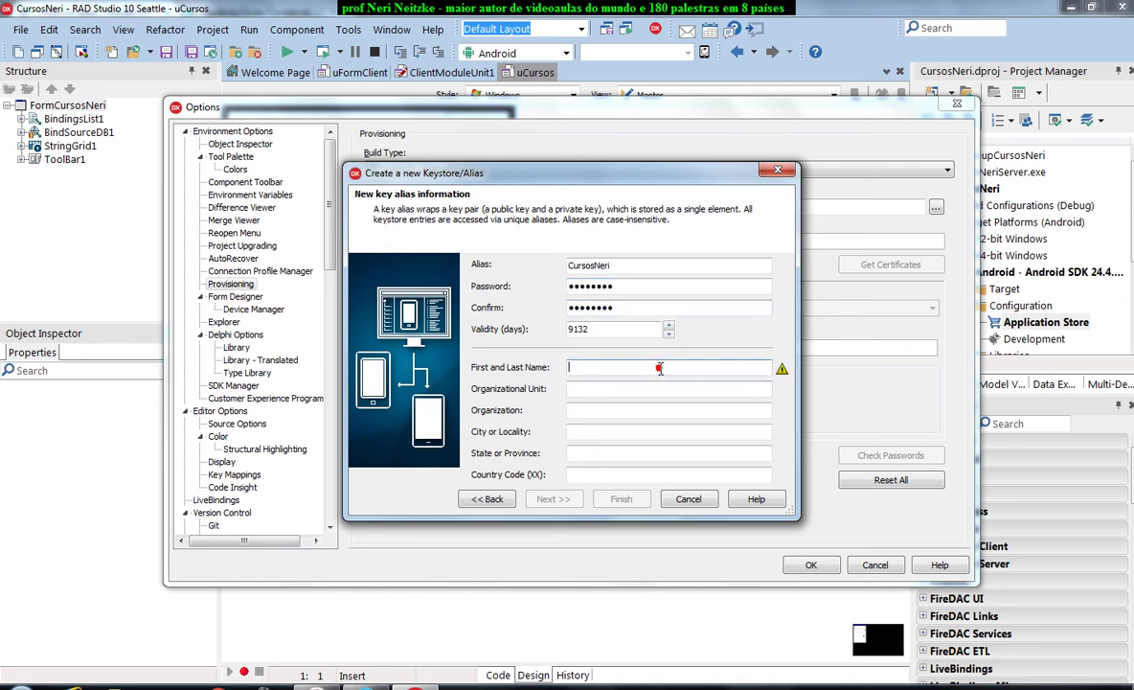
type("Neri")
key("Tab")
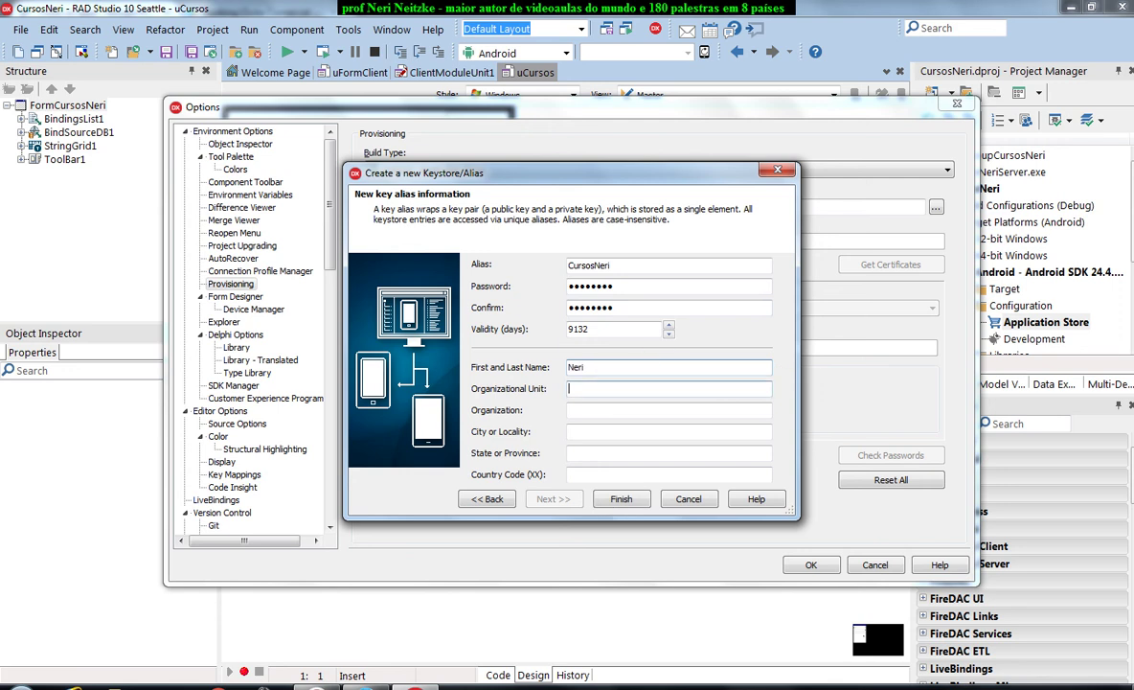
left_click(659, 367)
type("Neitzke")
key("Tab")
type("Informaticon")
key("Tab")
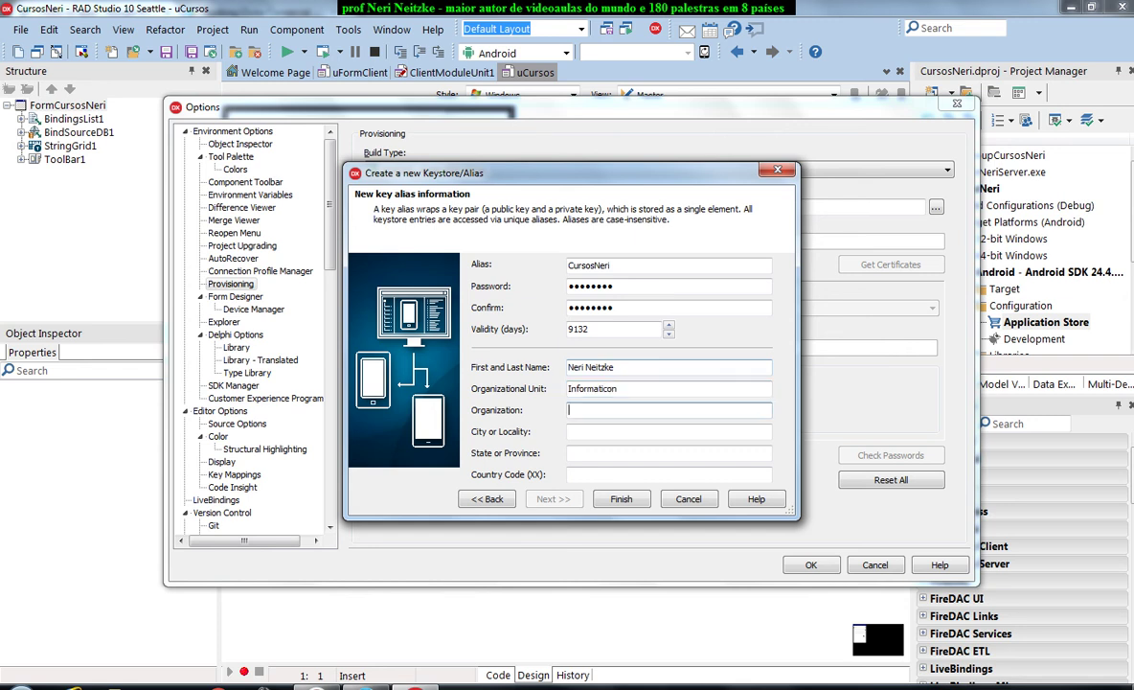
type("Videoaulas Neri")
key("Tab")
Enter city Carazinho, state RS and country code BR for the certificate.
type("Carazinho")
key("Tab")
type("RS")
key("Tab")
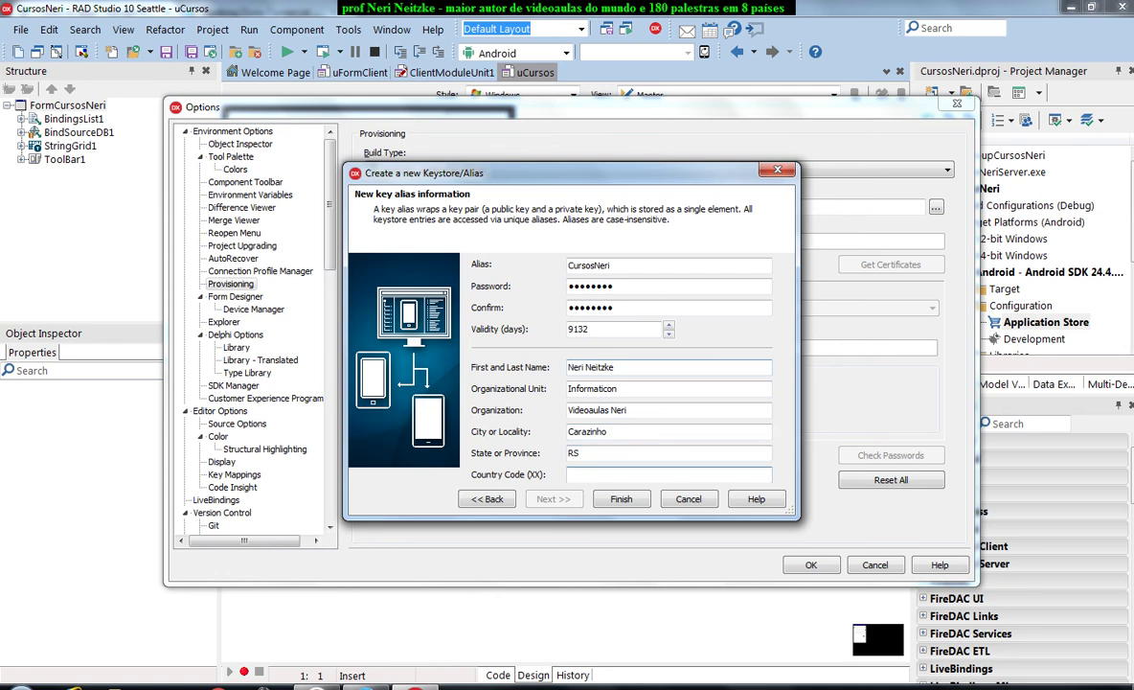
type("BR")
Finish the CursosNeri keystore, verify its file path, and save the provisioning settings.
left_click(623, 499)
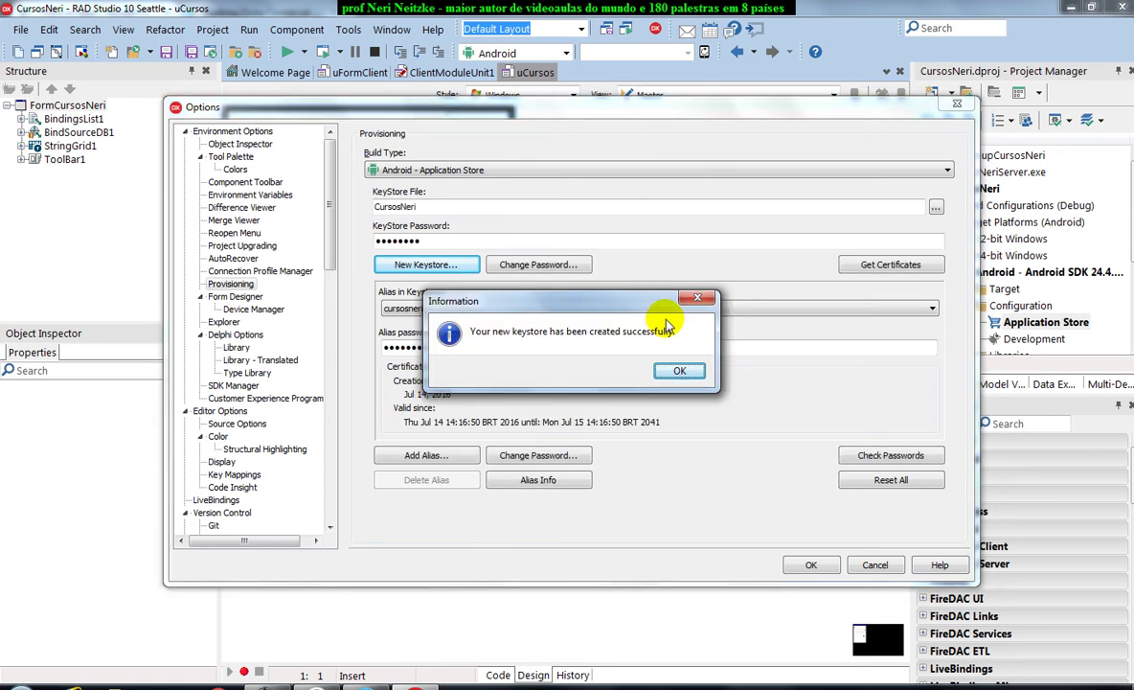
left_click(676, 373)
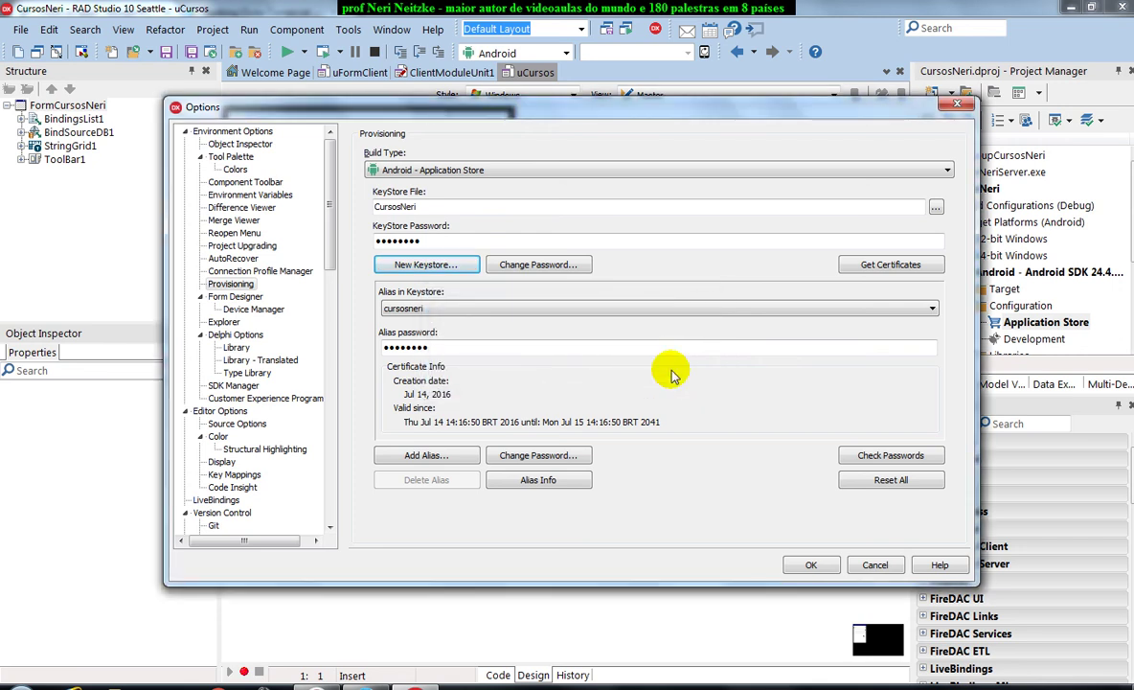
left_click(936, 207)
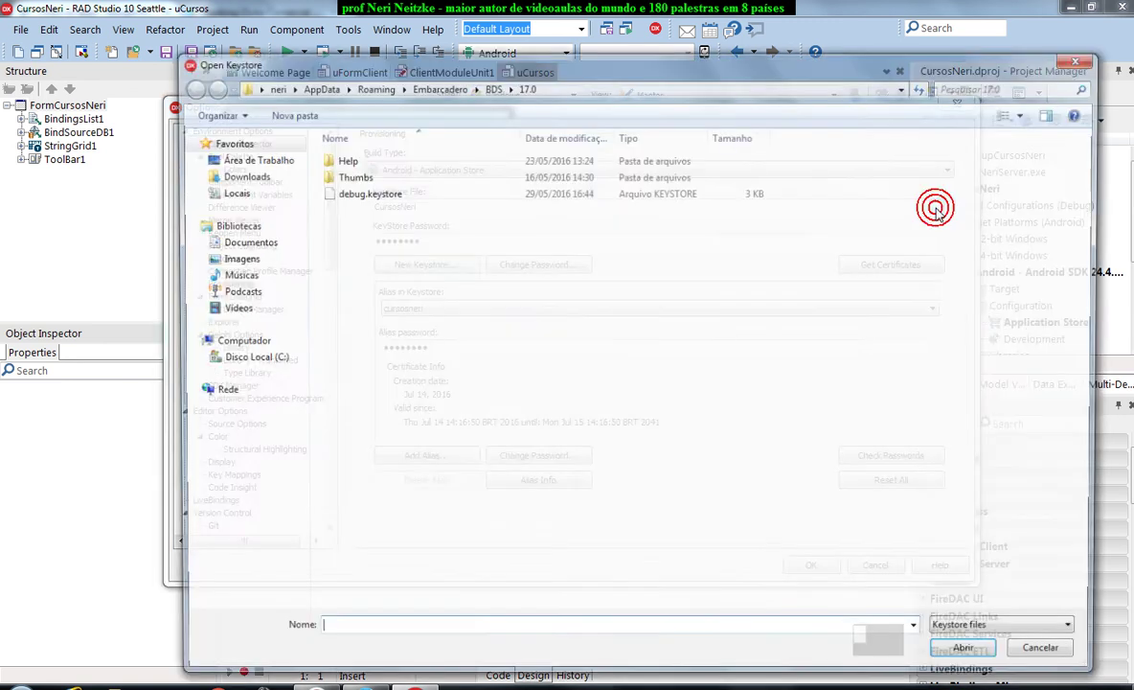
left_click(1052, 658)
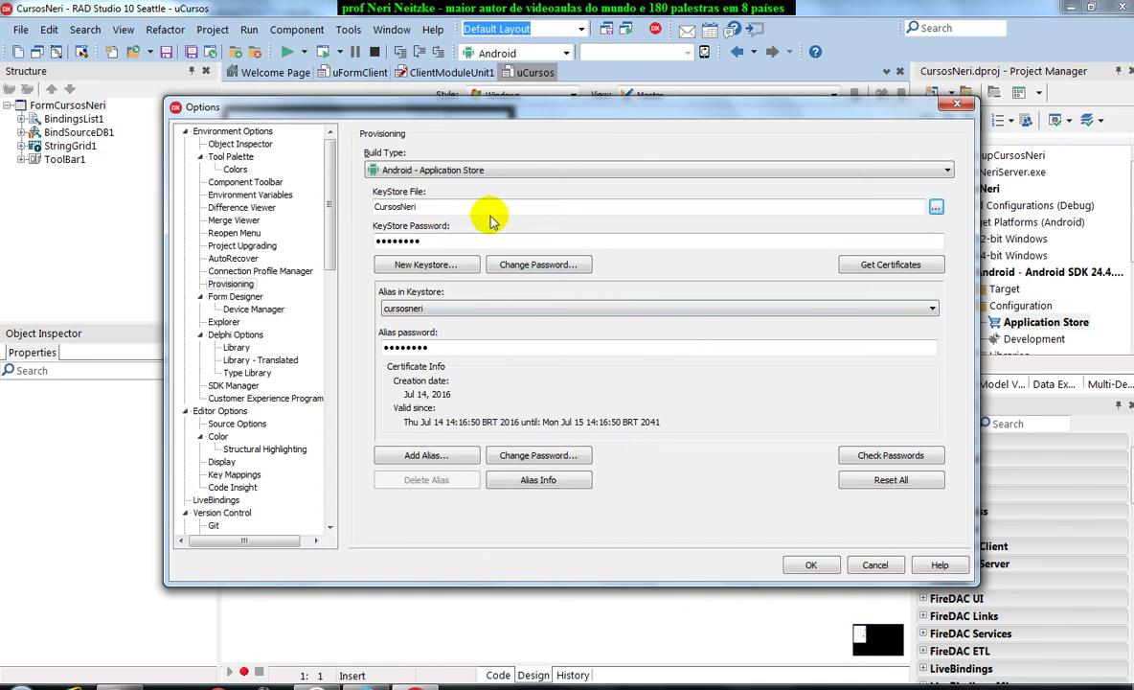
left_click_drag(476, 206, 324, 203)
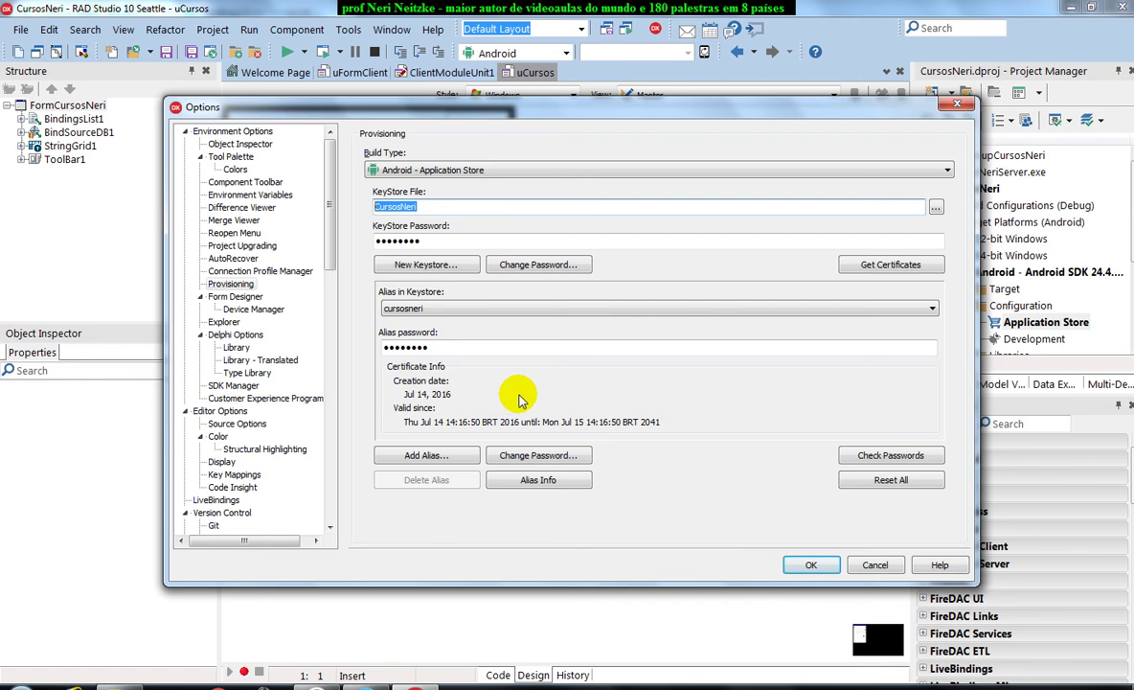
left_click(810, 566)
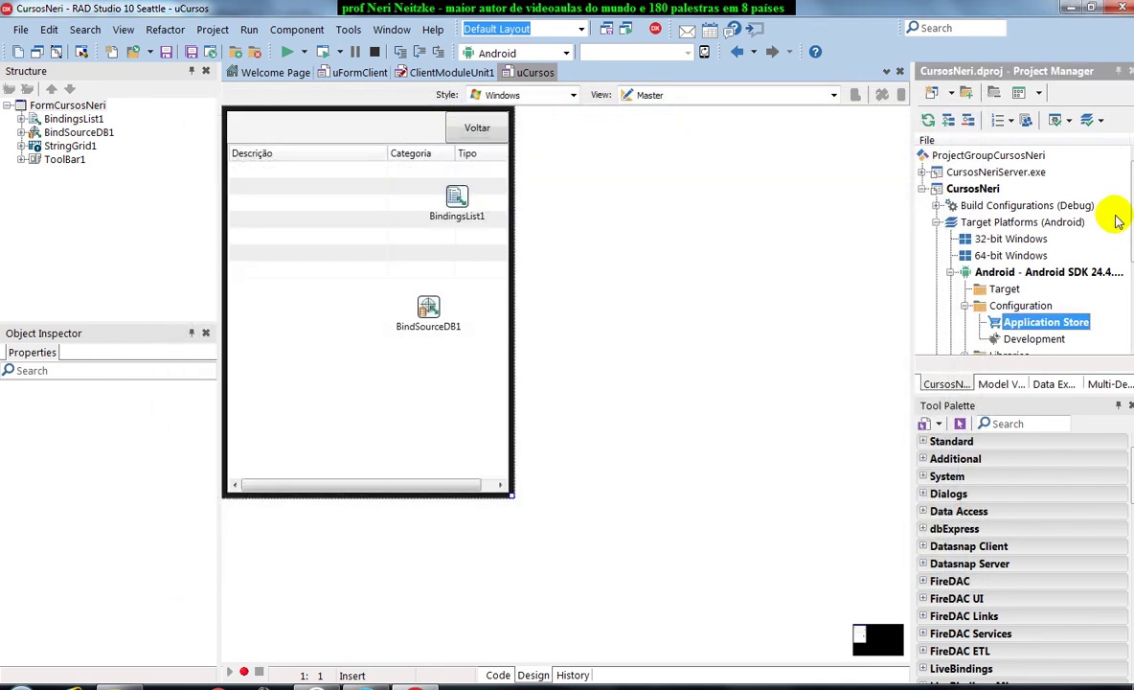
Build the CursosNeri project for Android, then switch to Windows Explorer.
left_click(983, 189)
right_click(984, 190)
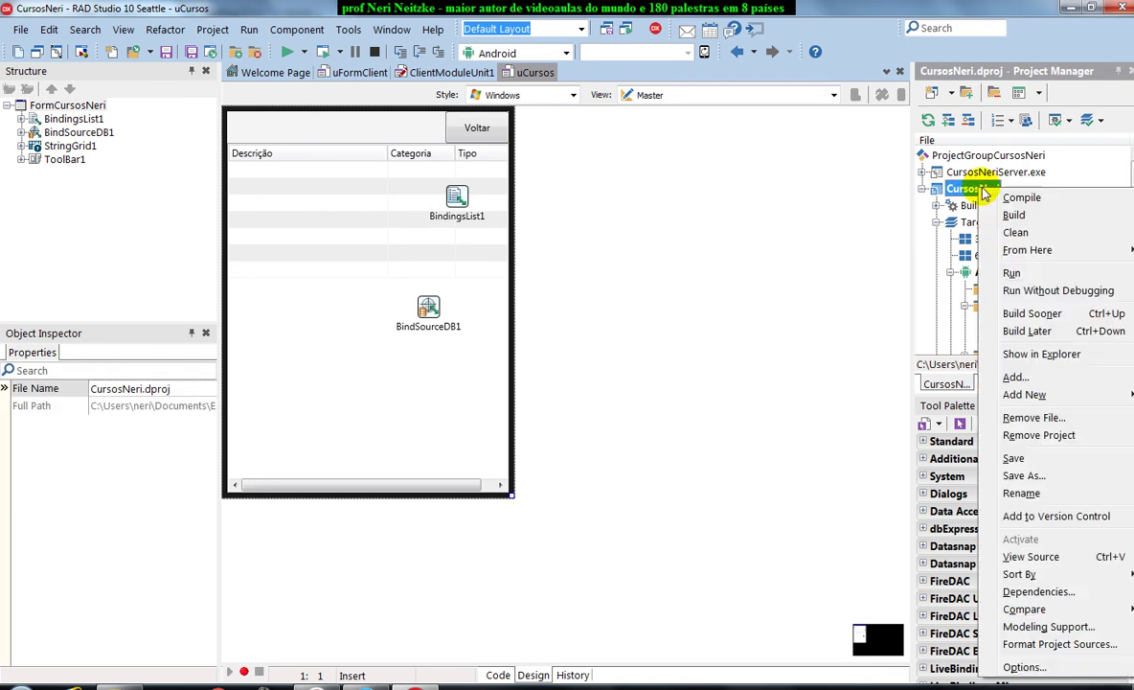
left_click(1014, 214)
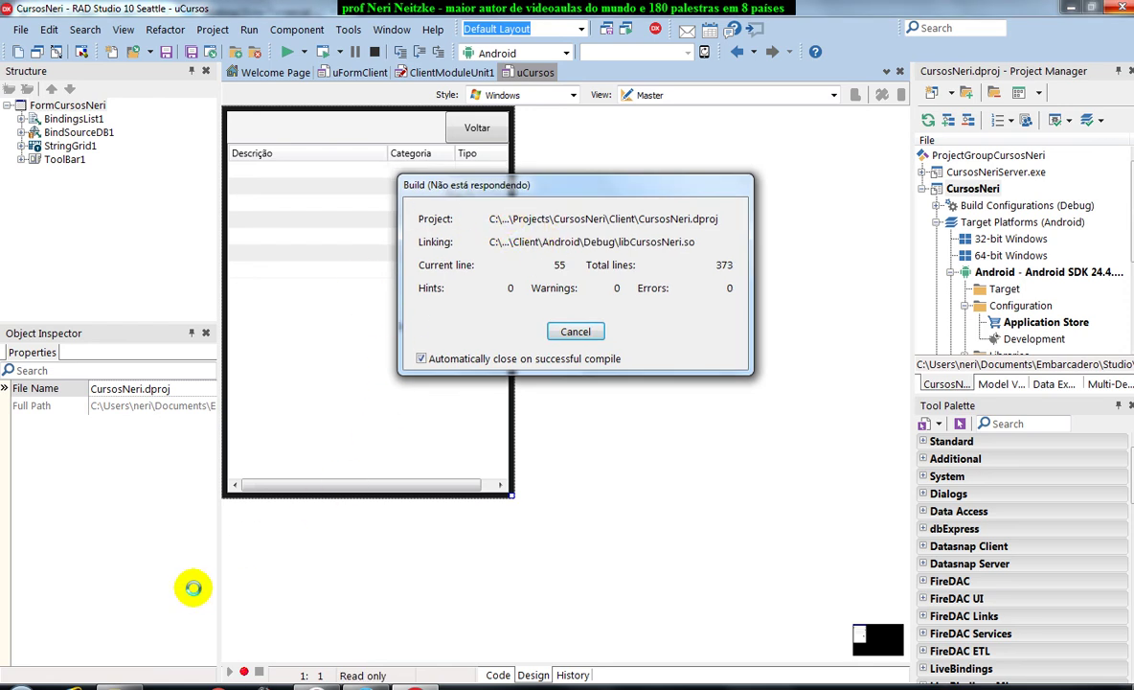
left_click(117, 685)
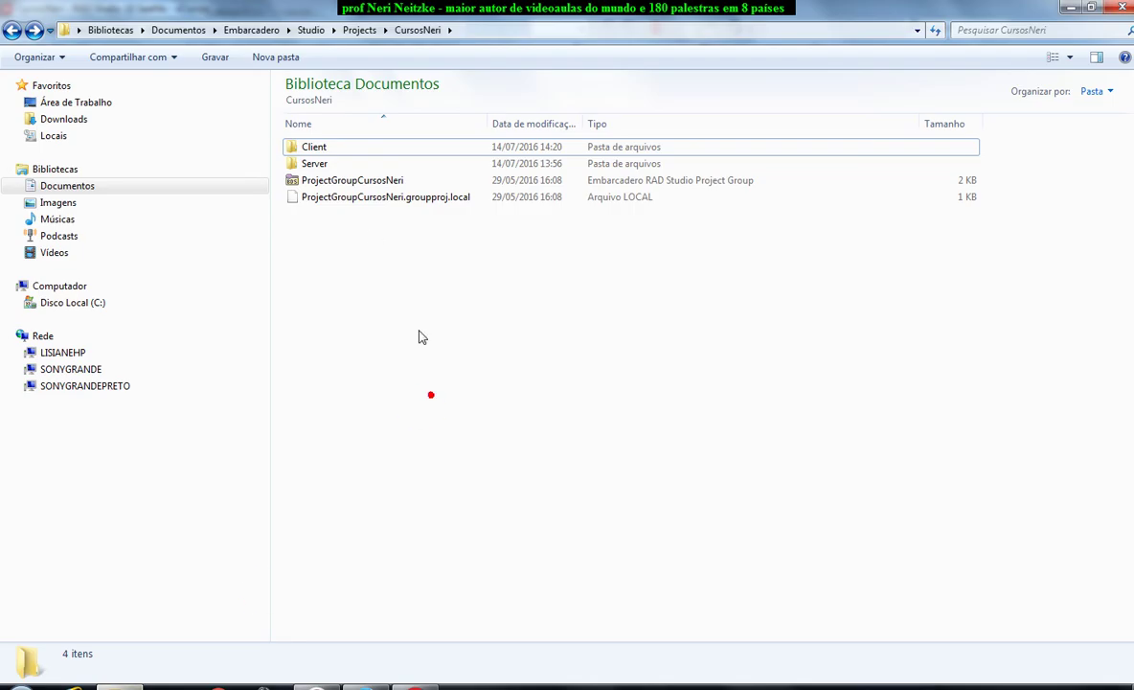
Locate CursosNeri.apk in Client\Android\Debug\CursosNeri\bin and copy the folder's full path.
left_click(464, 23)
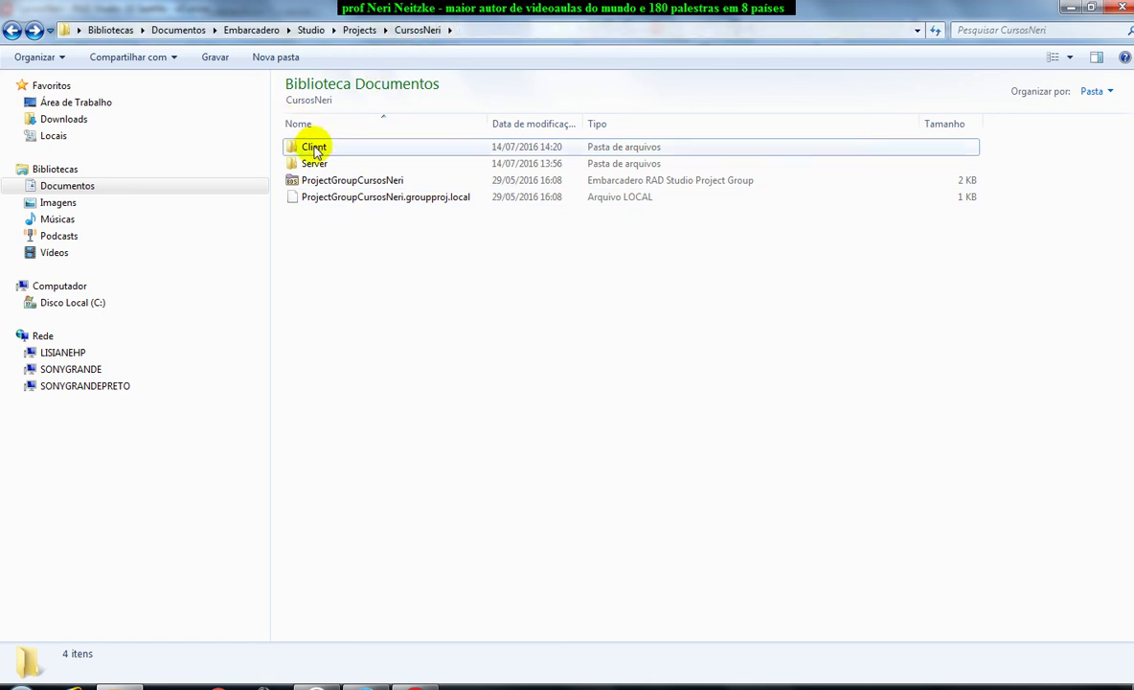
double_click(317, 146)
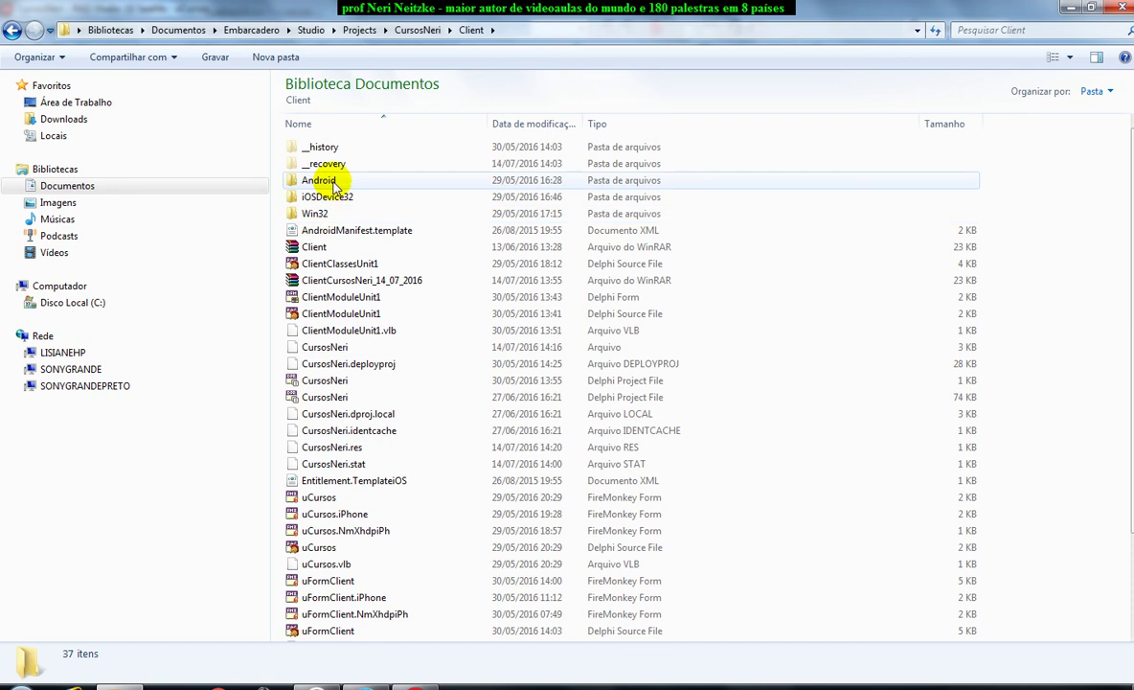
double_click(332, 181)
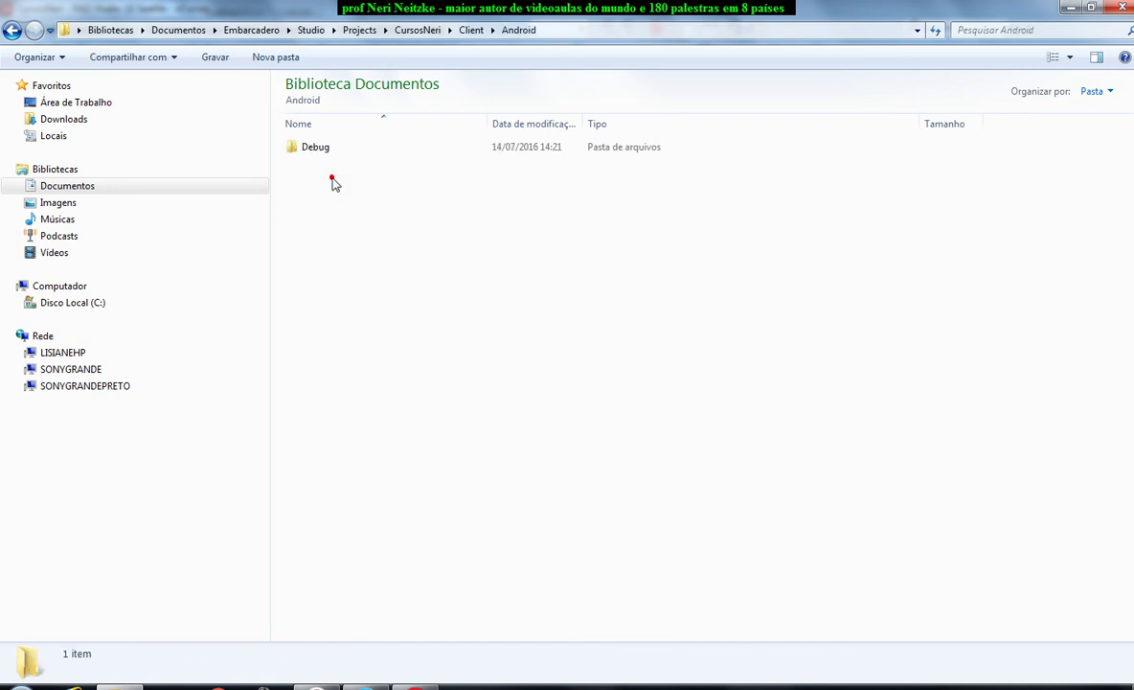
double_click(328, 148)
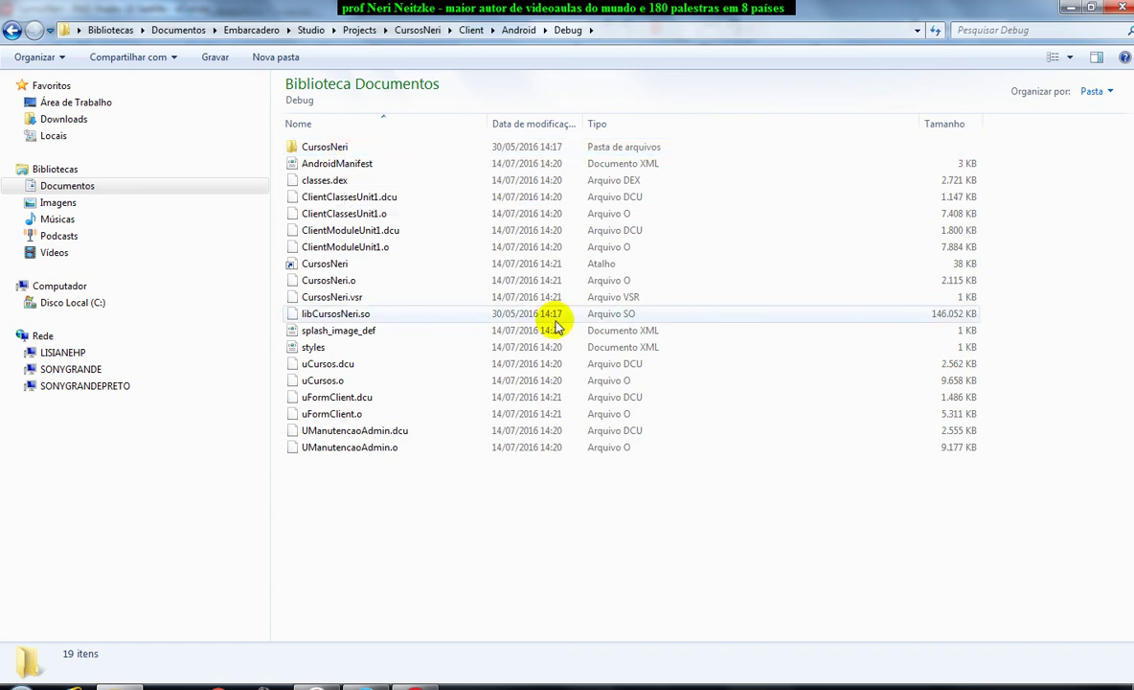
double_click(323, 149)
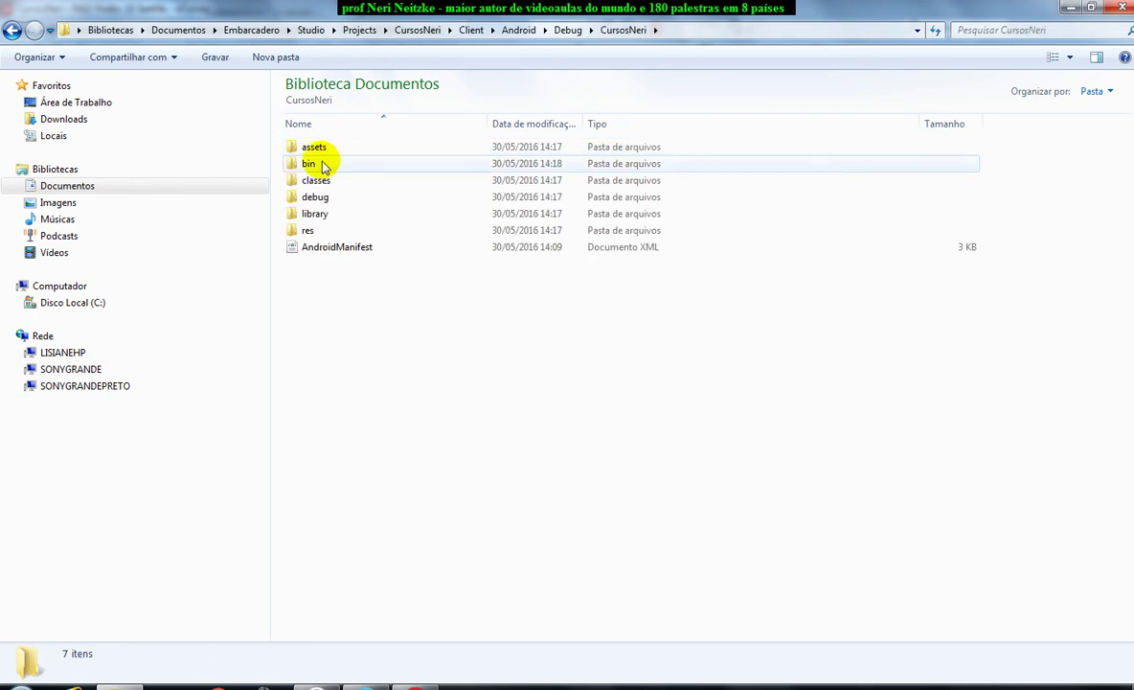
double_click(324, 164)
left_click(340, 151)
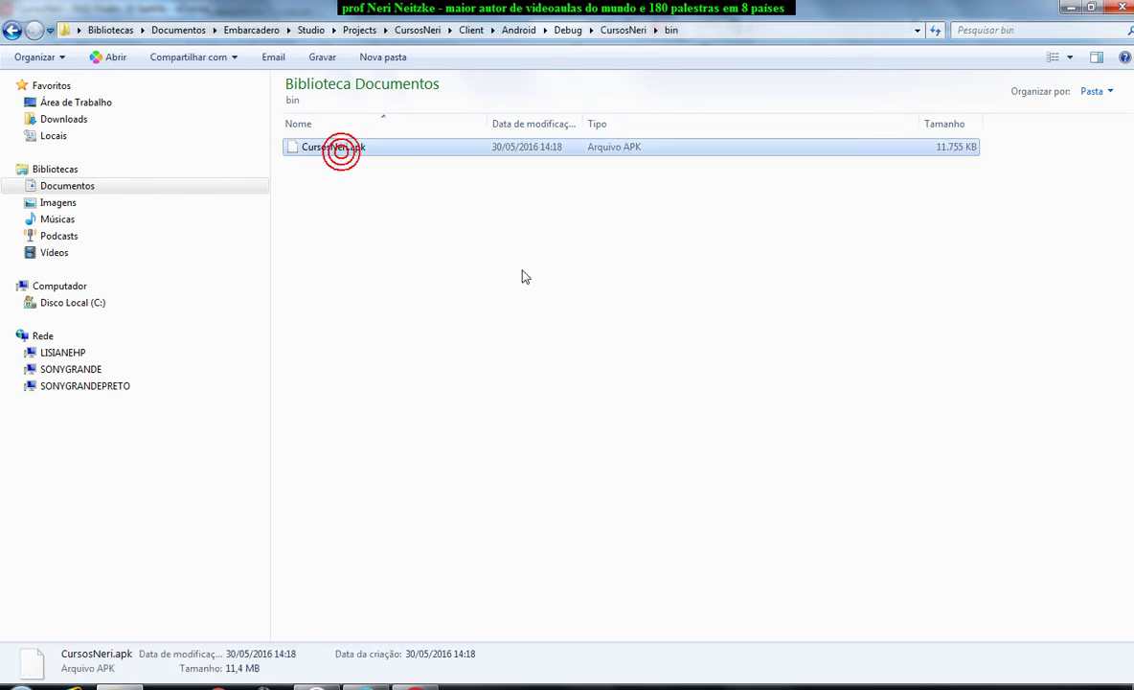
left_click(728, 29)
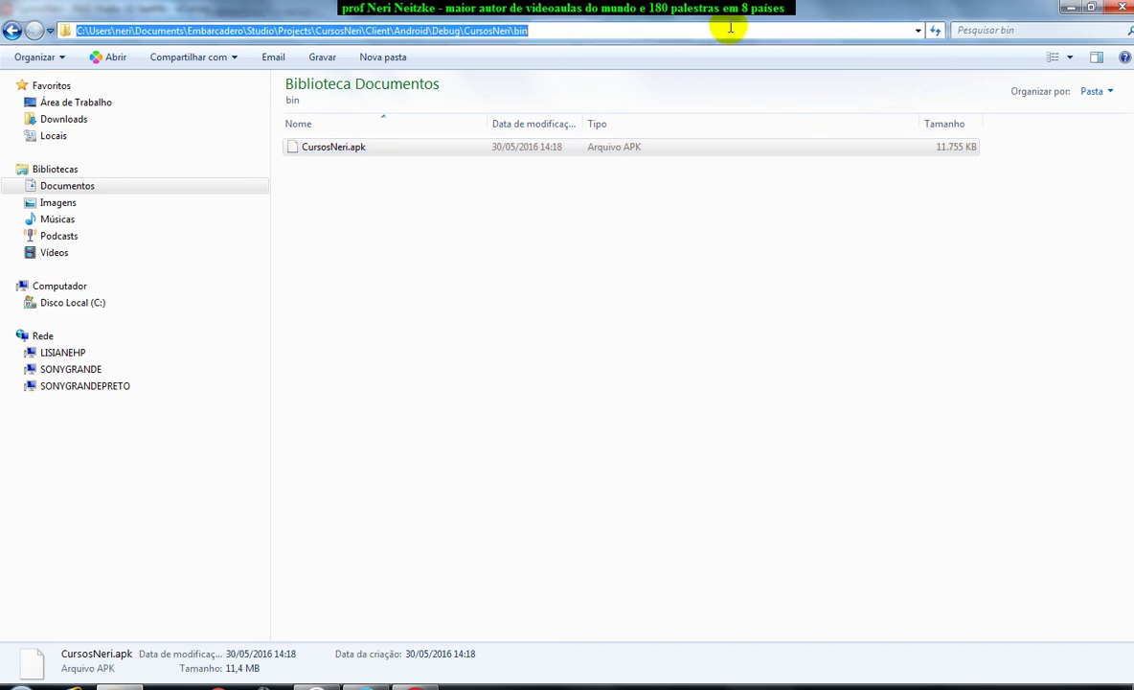
left_click(369, 682)
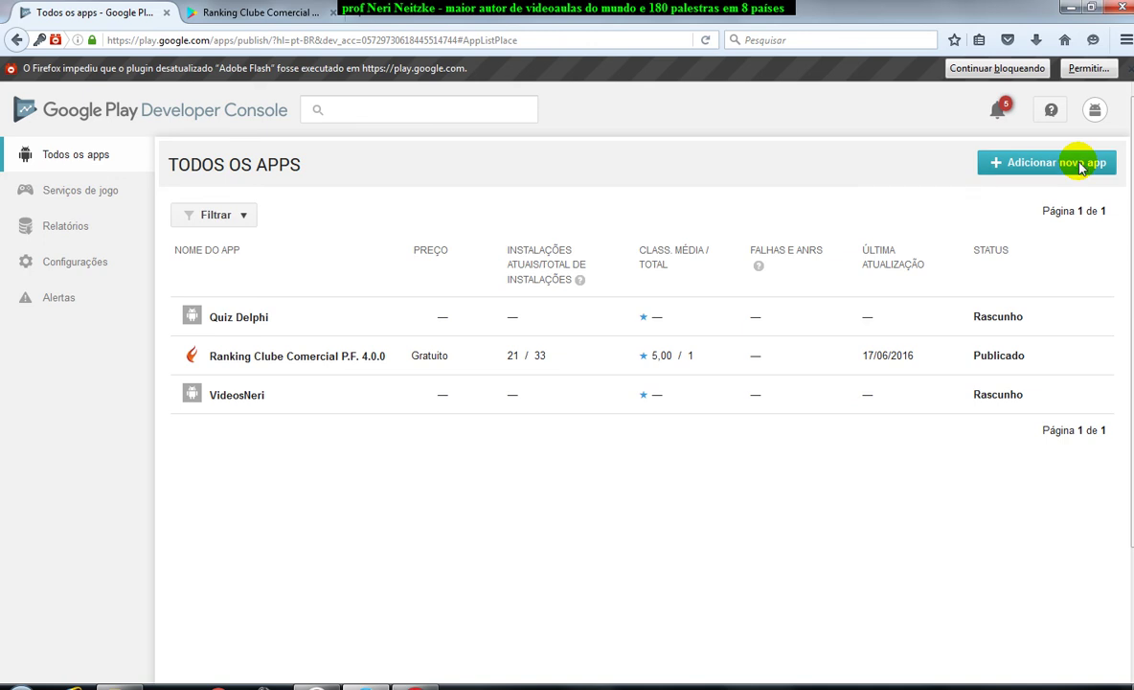
Create a new Play Console app titled CursosNeri, starting with an APK upload.
left_click(1081, 168)
left_click(436, 387)
type("CursosNeri")
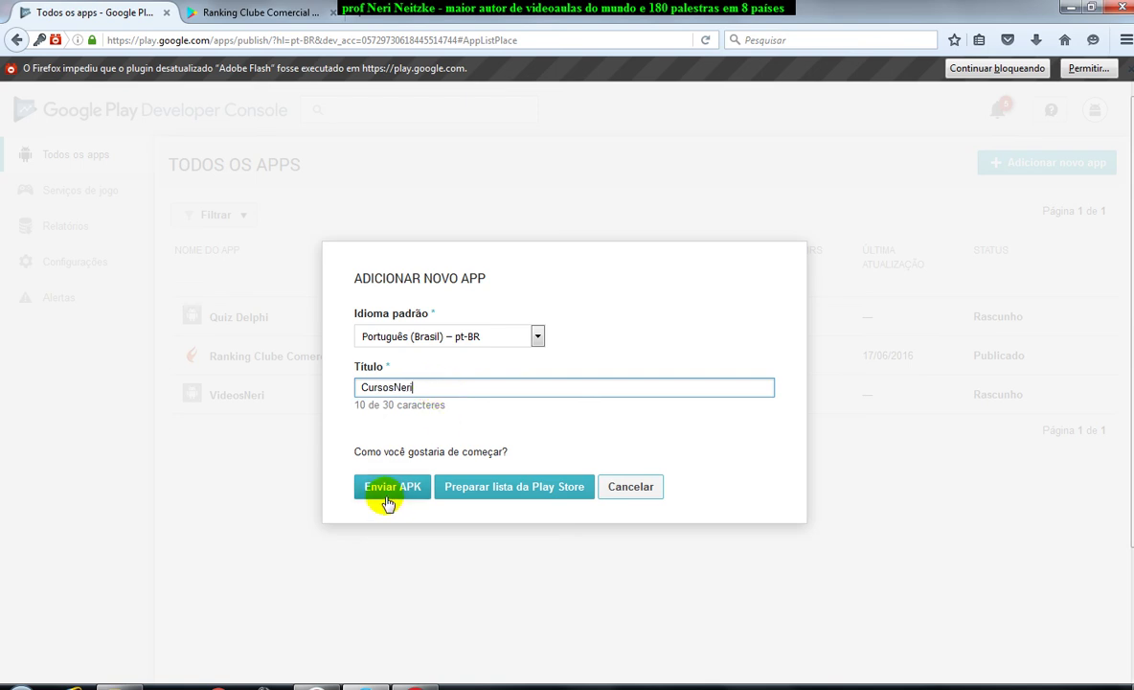
left_click(386, 489)
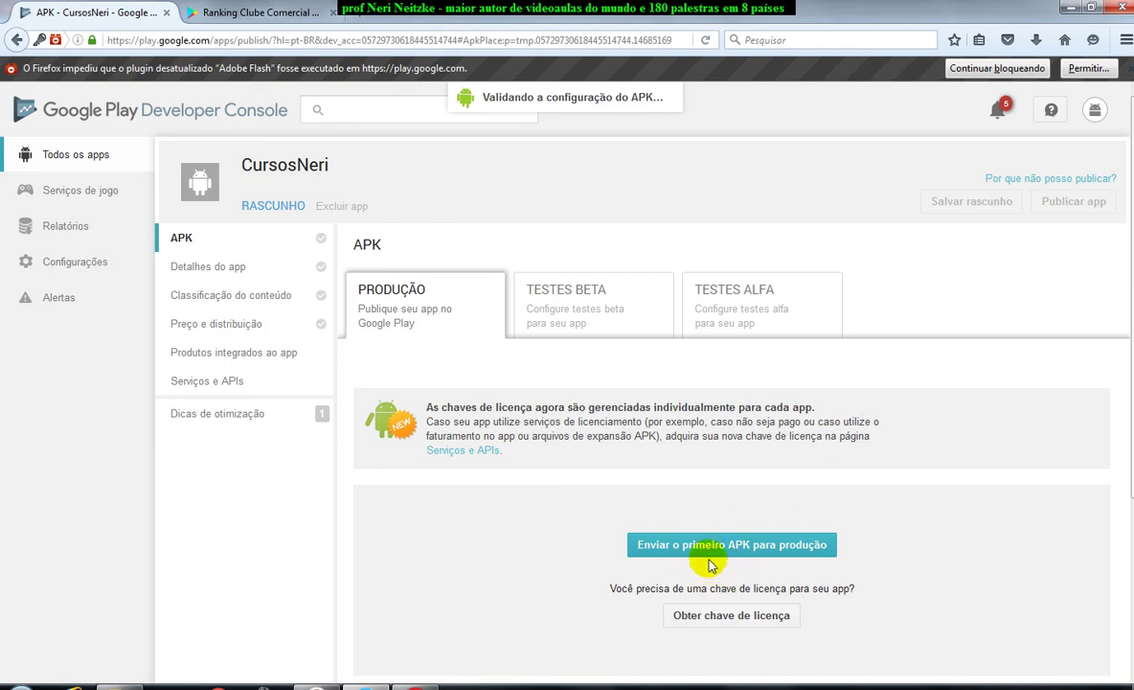
Choose CursosNeri.apk from the pasted bin folder path as the first production APK.
scroll(709, 569, "down", 2)
left_click(737, 456)
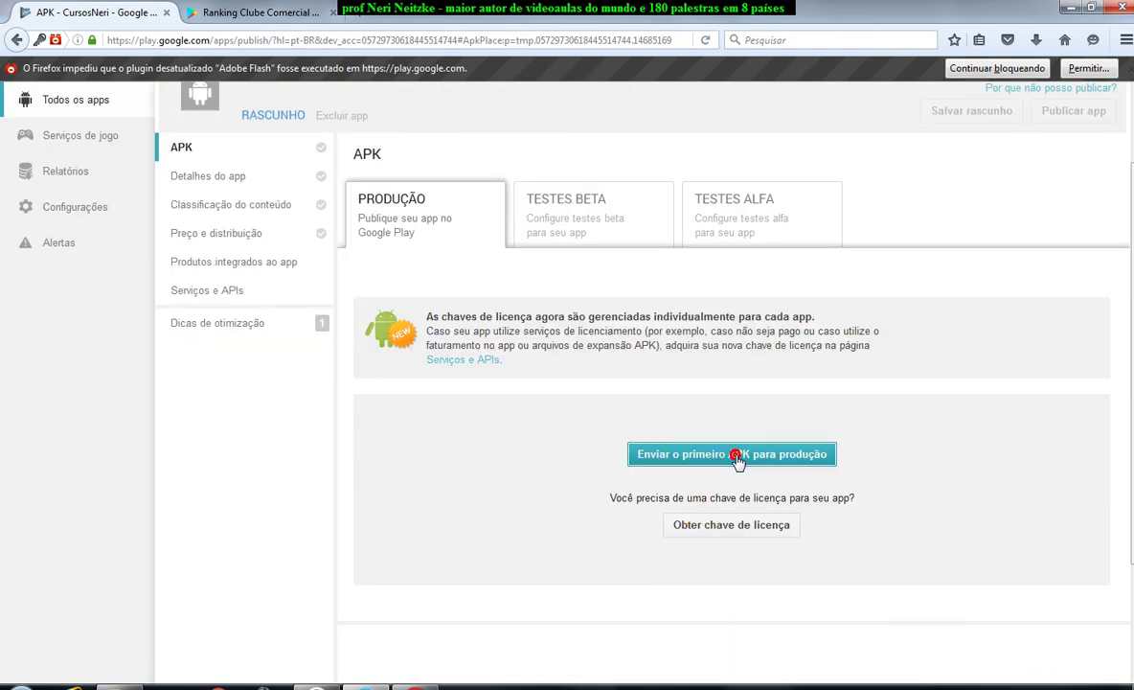
left_click(559, 384)
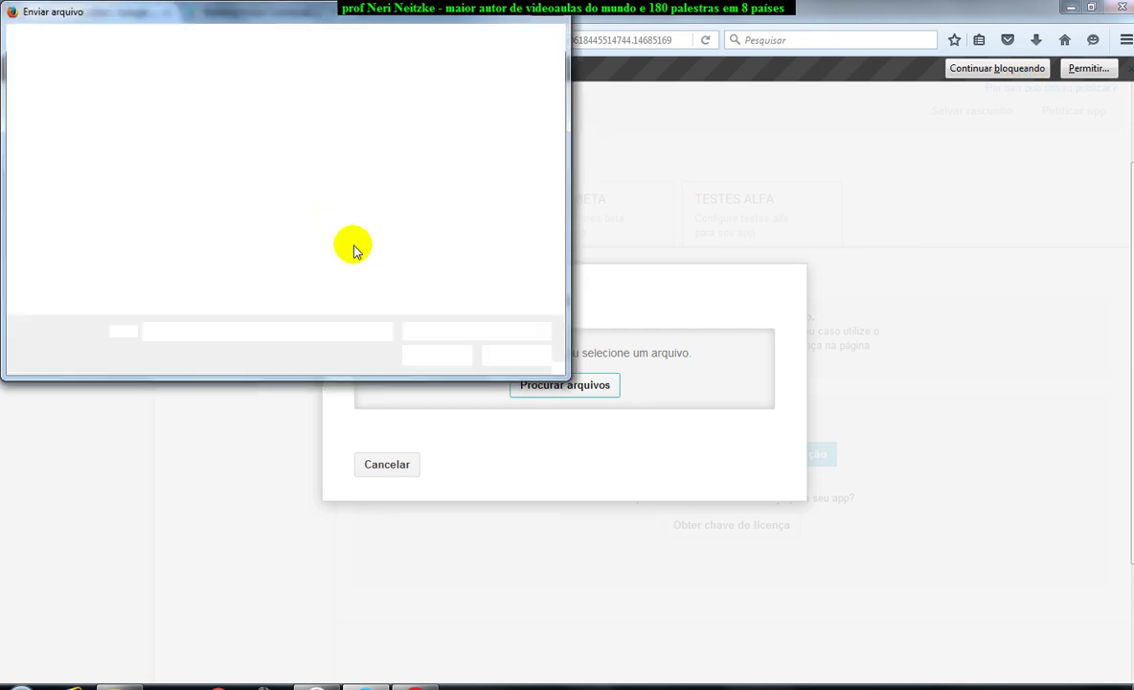
key("ctrl+v")
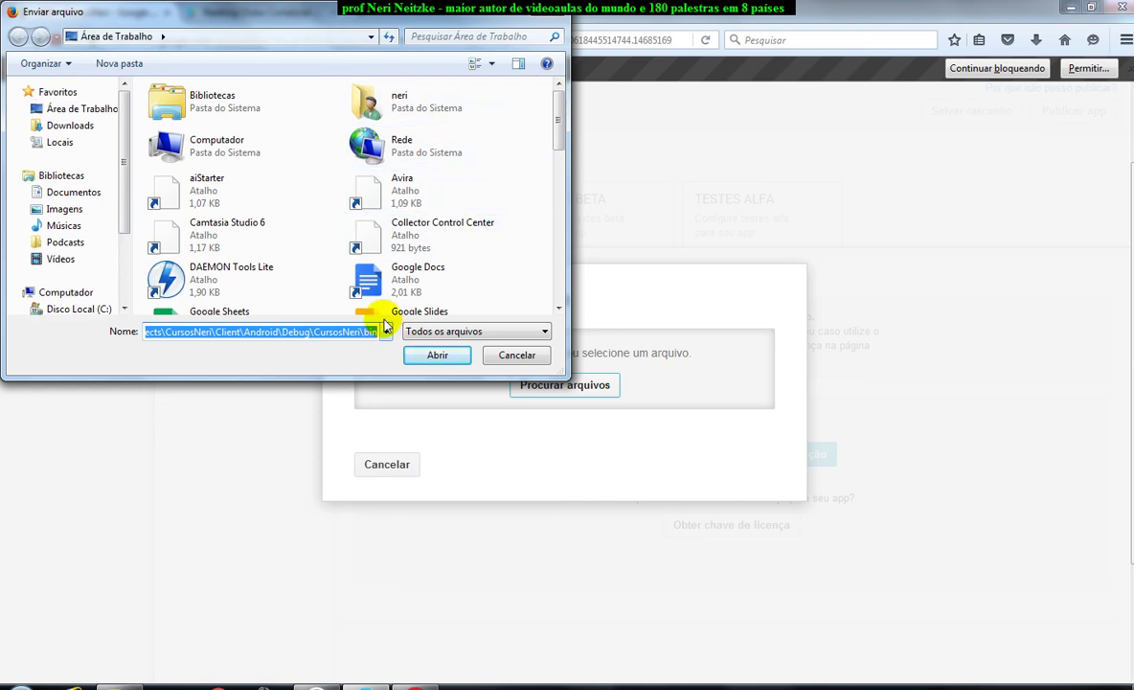
left_click(430, 355)
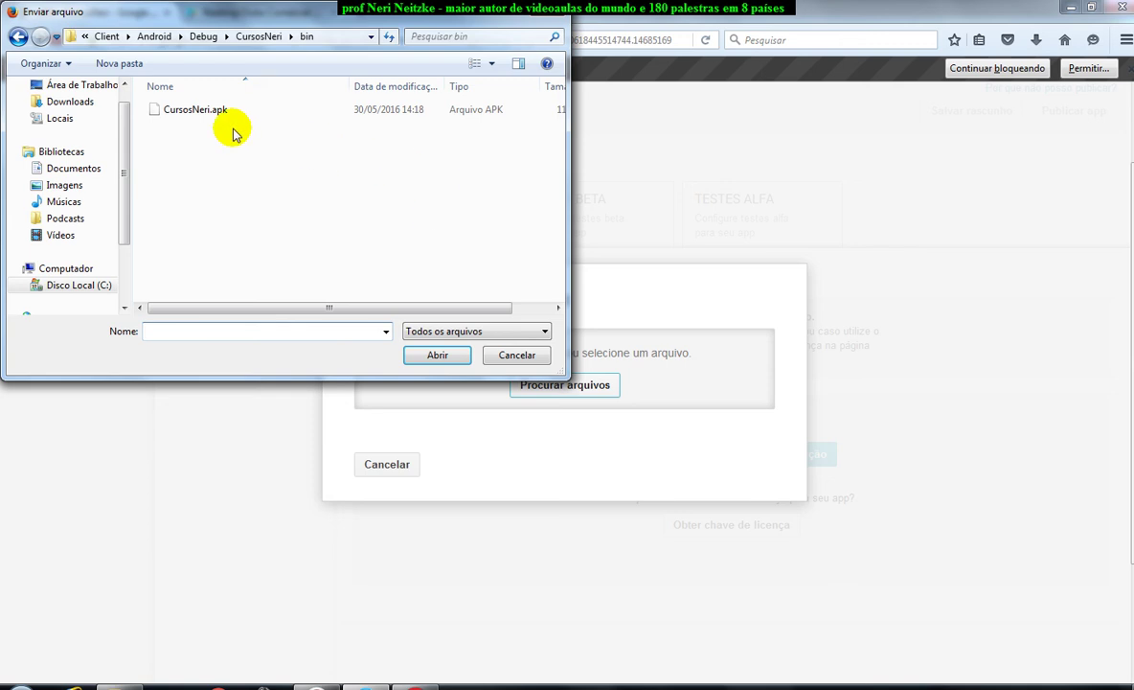
left_click(207, 111)
left_click(443, 361)
left_click(443, 360)
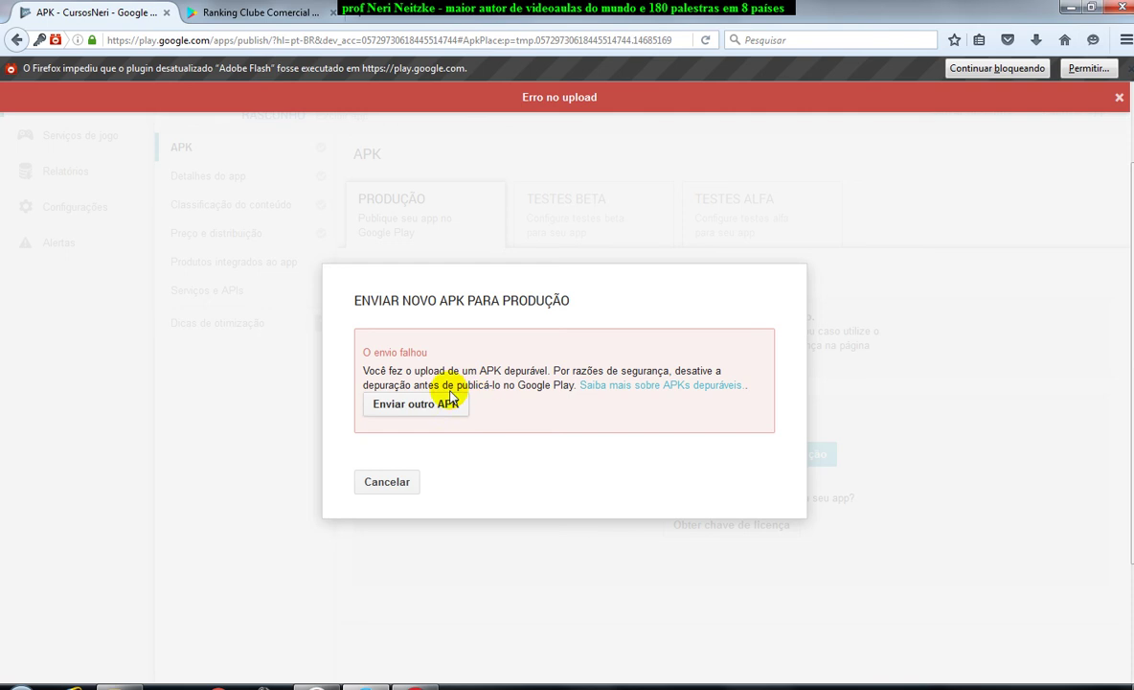
Dismiss the failed debuggable-APK upload dialog.
left_click(387, 482)
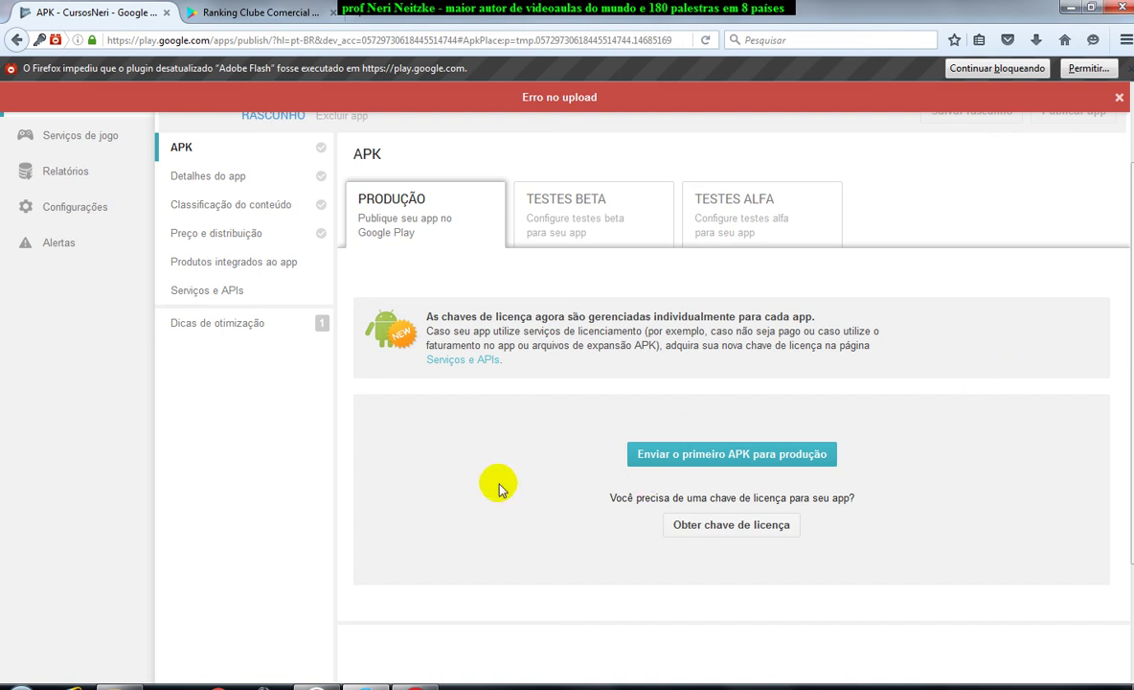
Check RAD Studio's build, then return to the Play Console and dismiss the upload error.
left_click(412, 686)
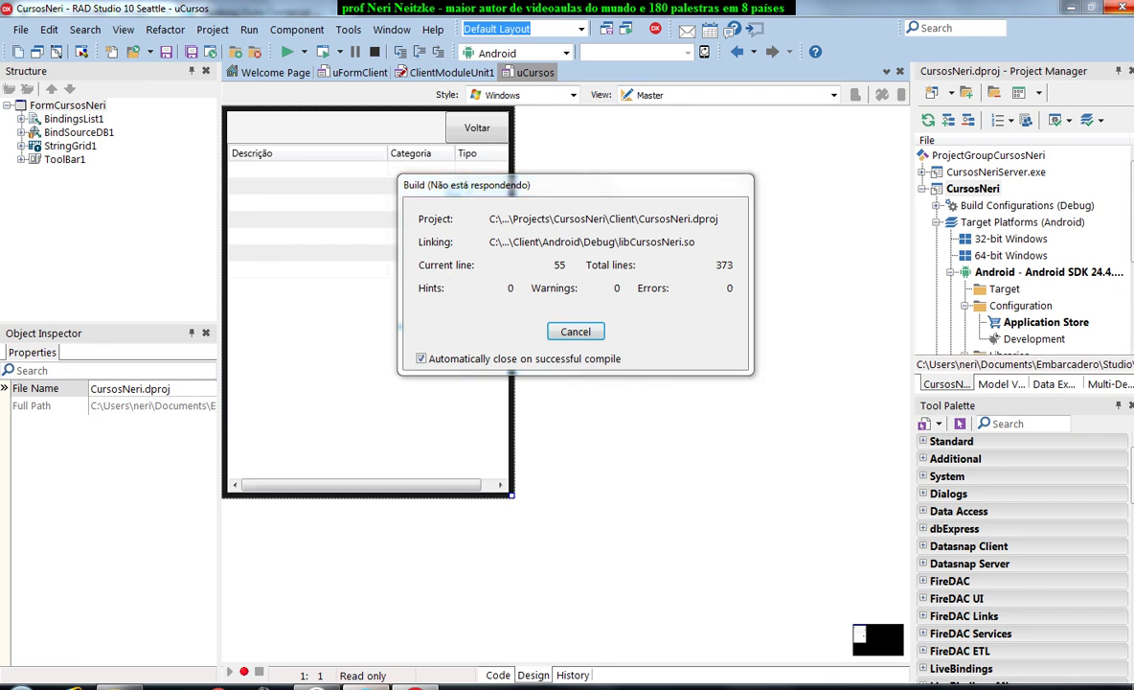
left_click(367, 686)
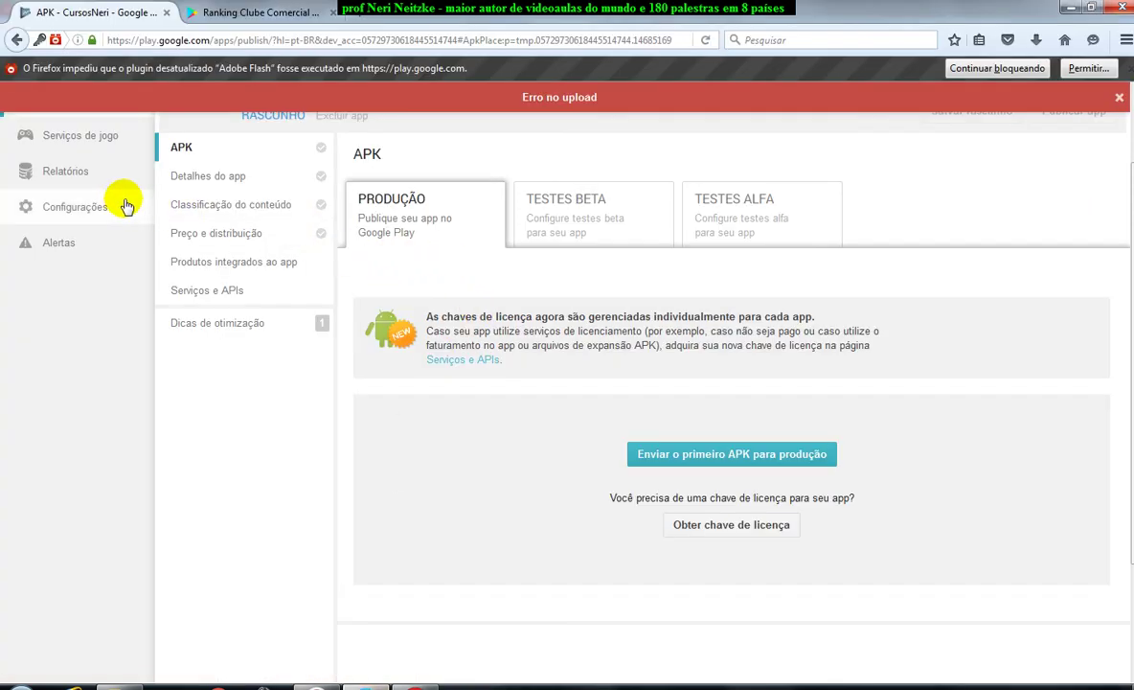
left_click(1119, 97)
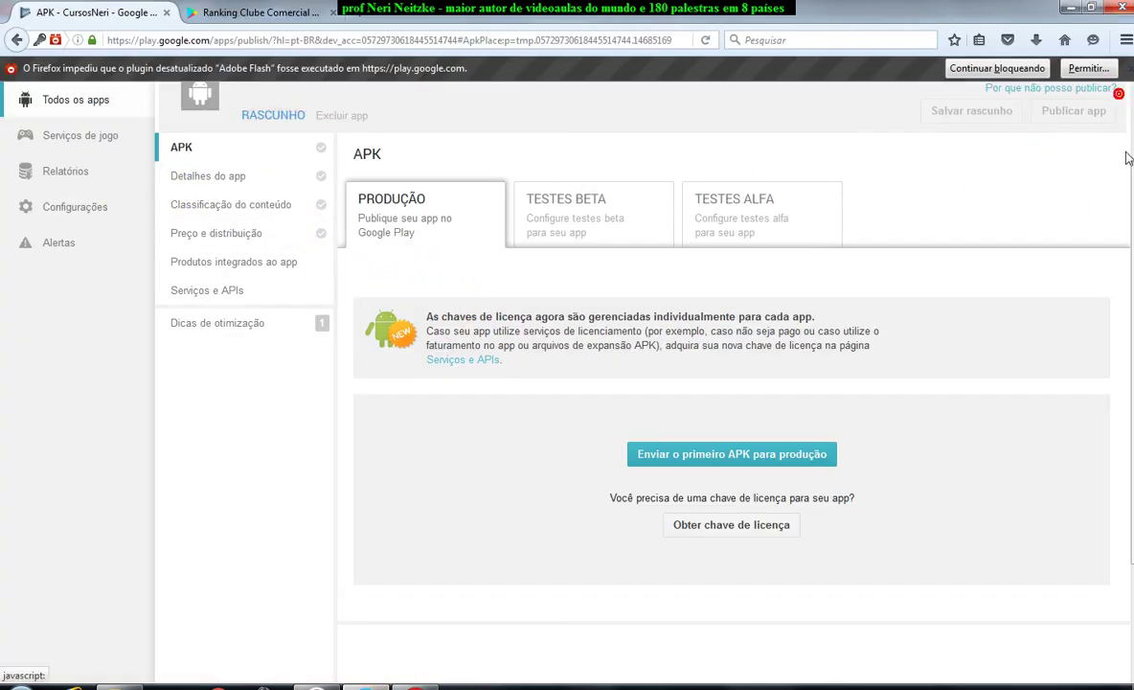
scroll(1121, 164, "up", 1)
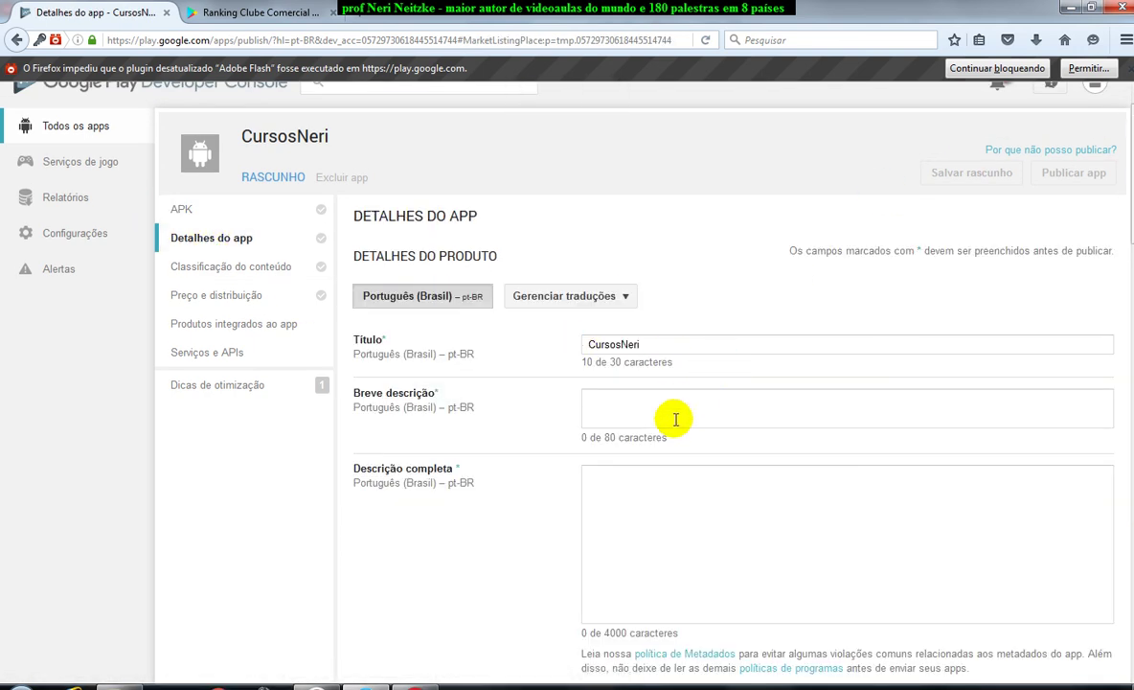
Scroll down to Categorização and dismiss the Flash-blocked notice.
left_click(665, 410)
left_click(684, 510)
scroll(862, 527, "down", 10)
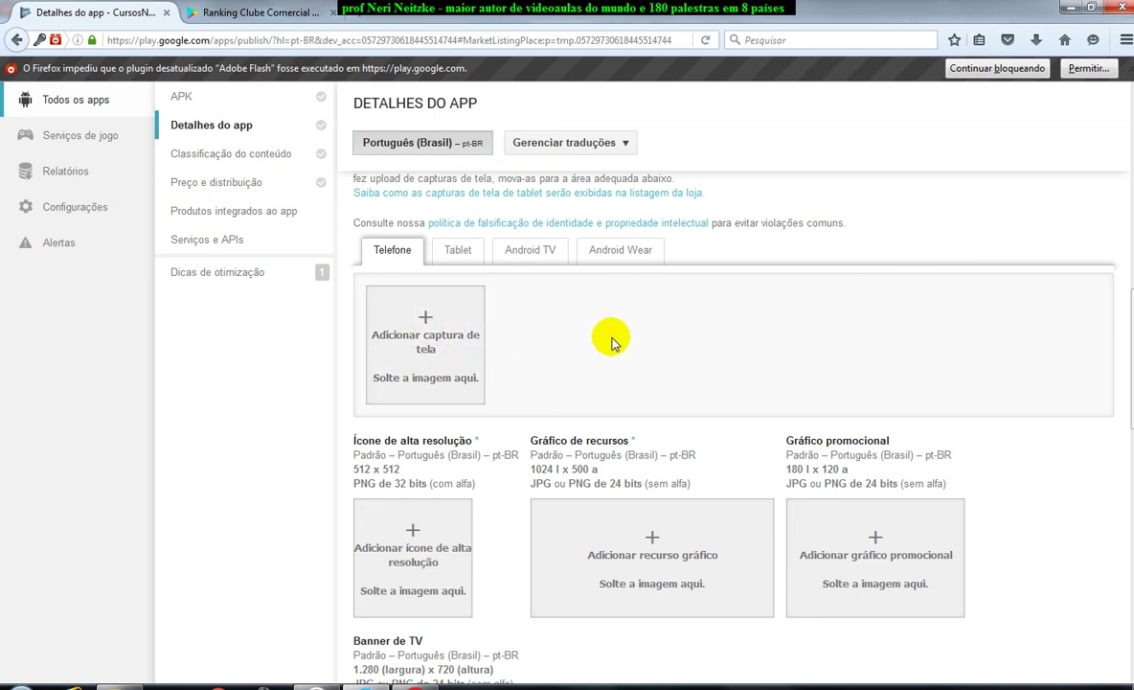
scroll(574, 341, "down", 3)
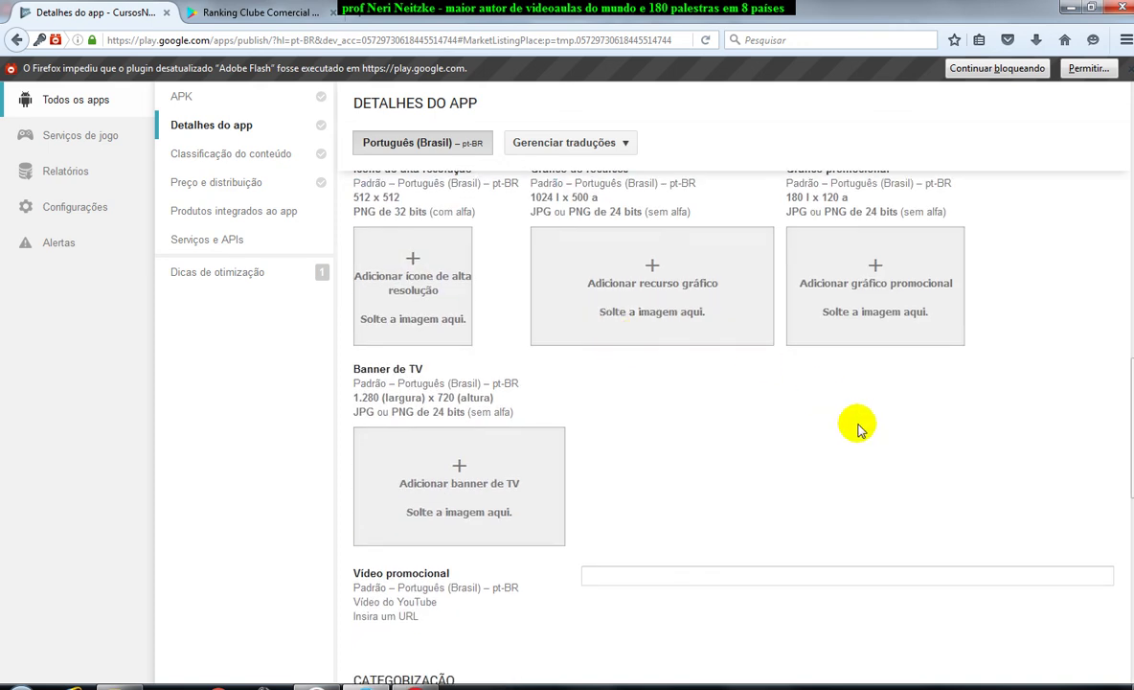
scroll(861, 425, "down", 4)
scroll(857, 424, "down", 2)
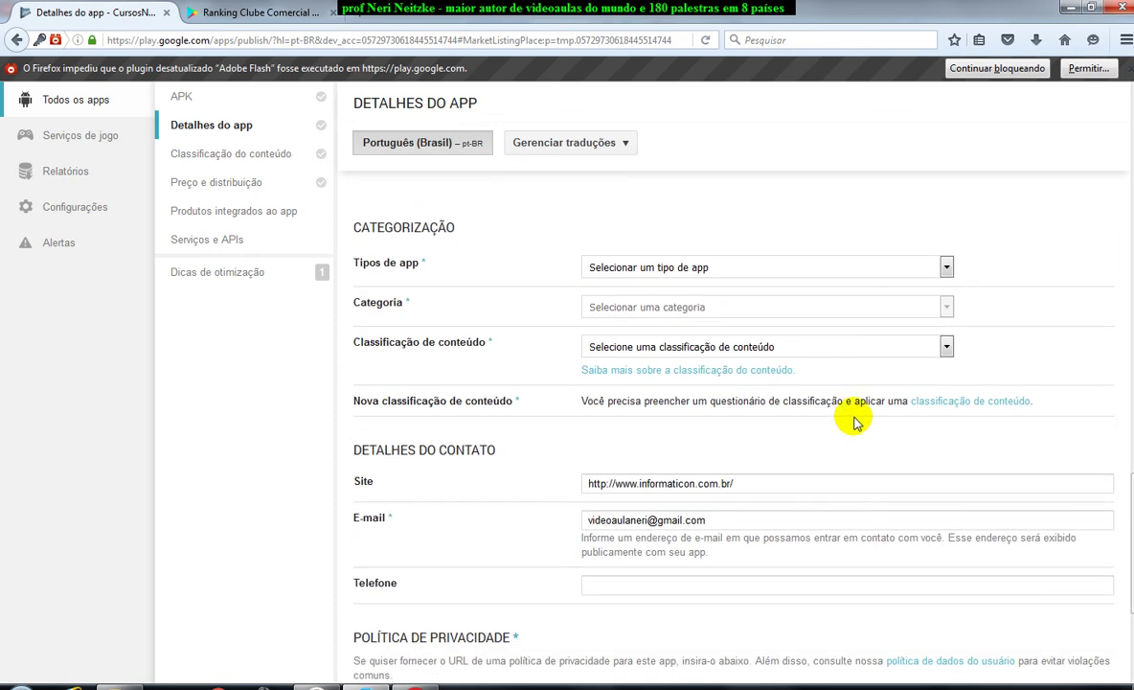
left_click(805, 268)
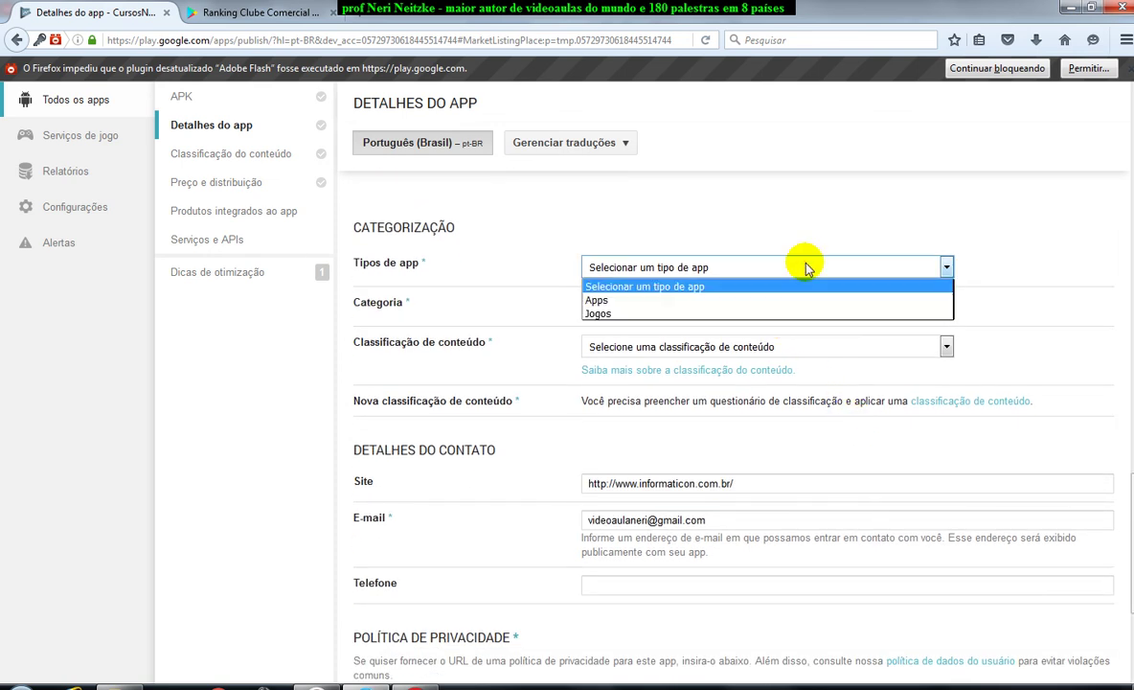
left_click(804, 267)
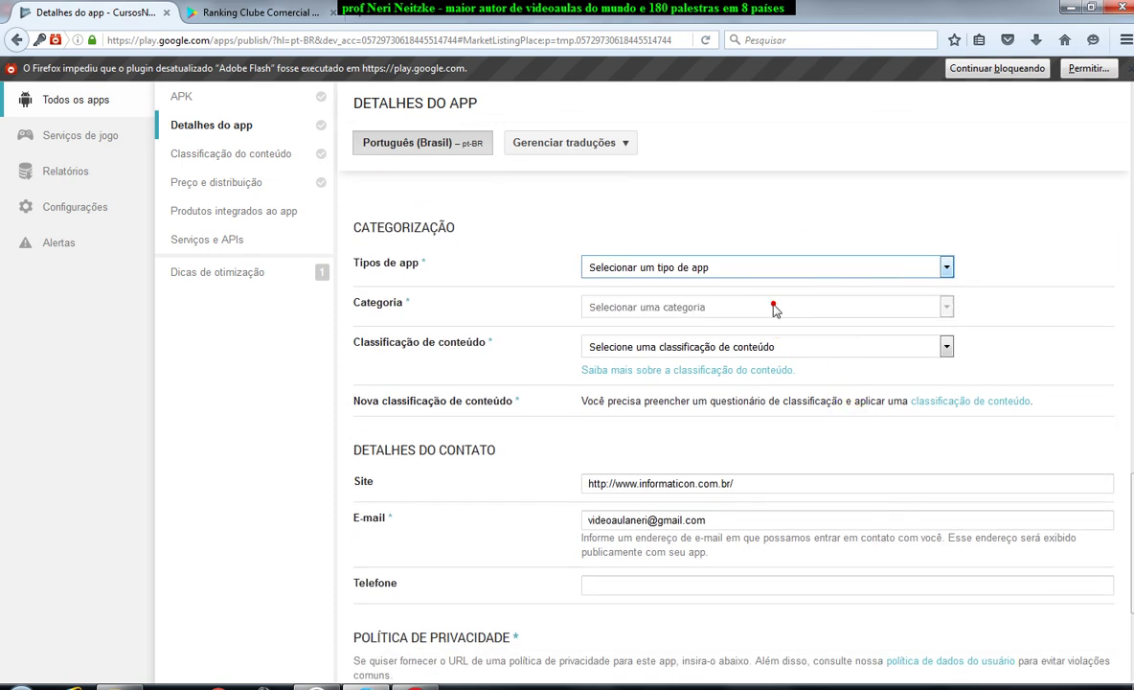
left_click(920, 269)
left_click(913, 266)
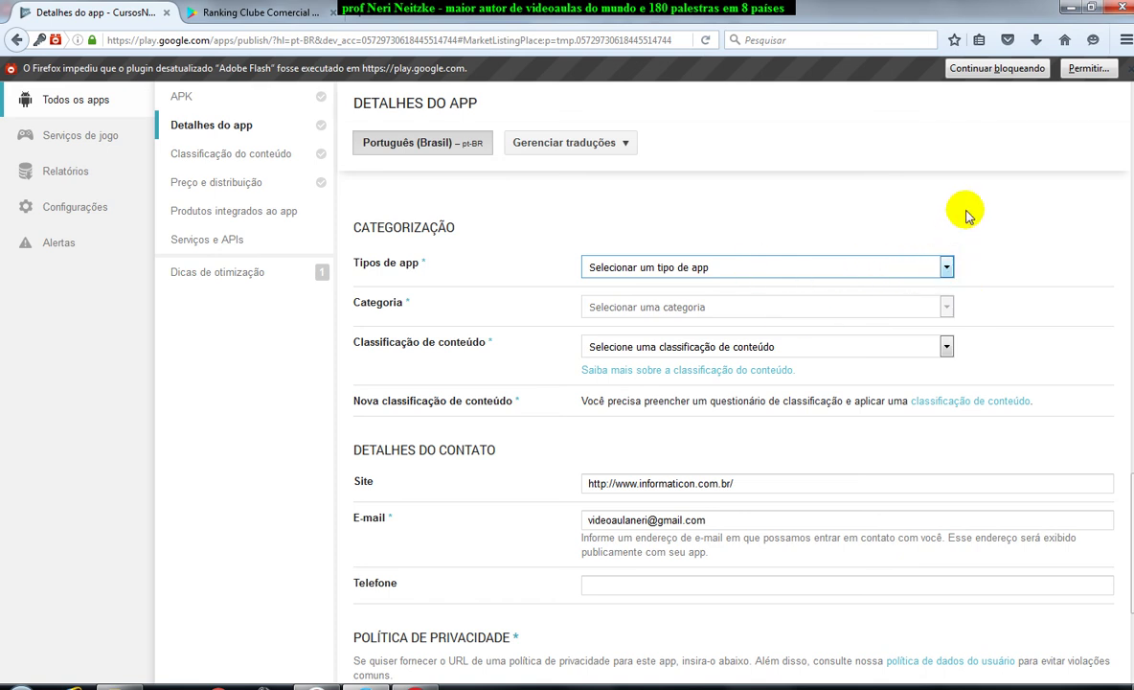
left_click(956, 69)
Set the app type under Categorização to Apps.
left_click(947, 266)
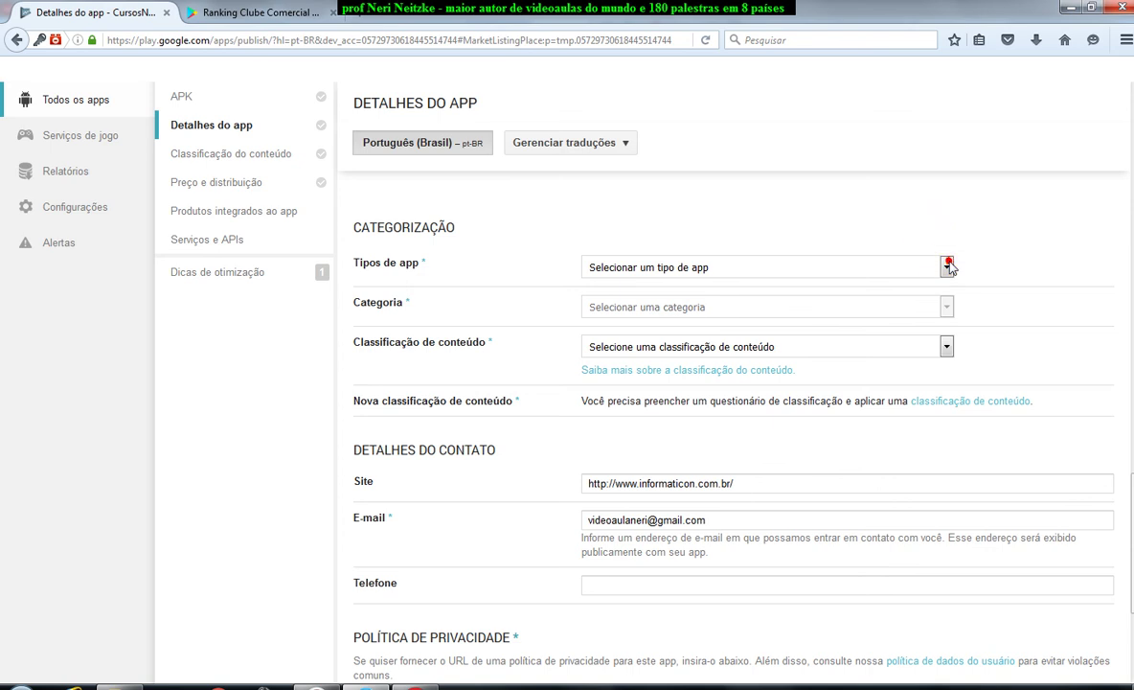
scroll(785, 229, "down", 1)
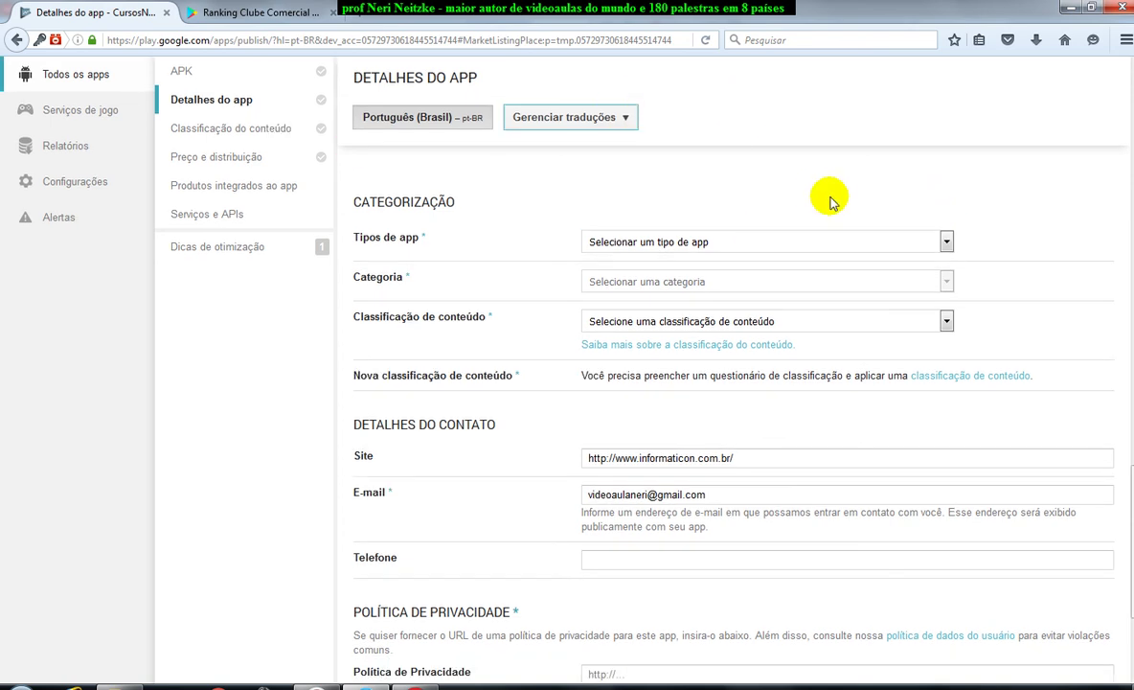
left_click(946, 243)
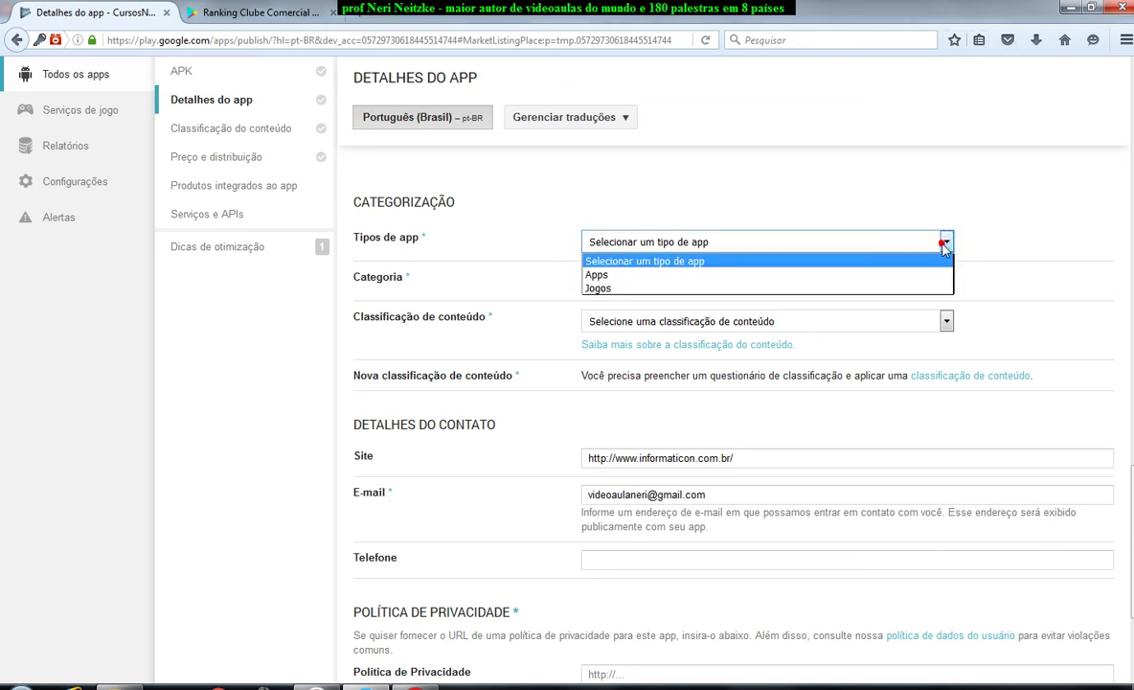
left_click(732, 274)
left_click(775, 282)
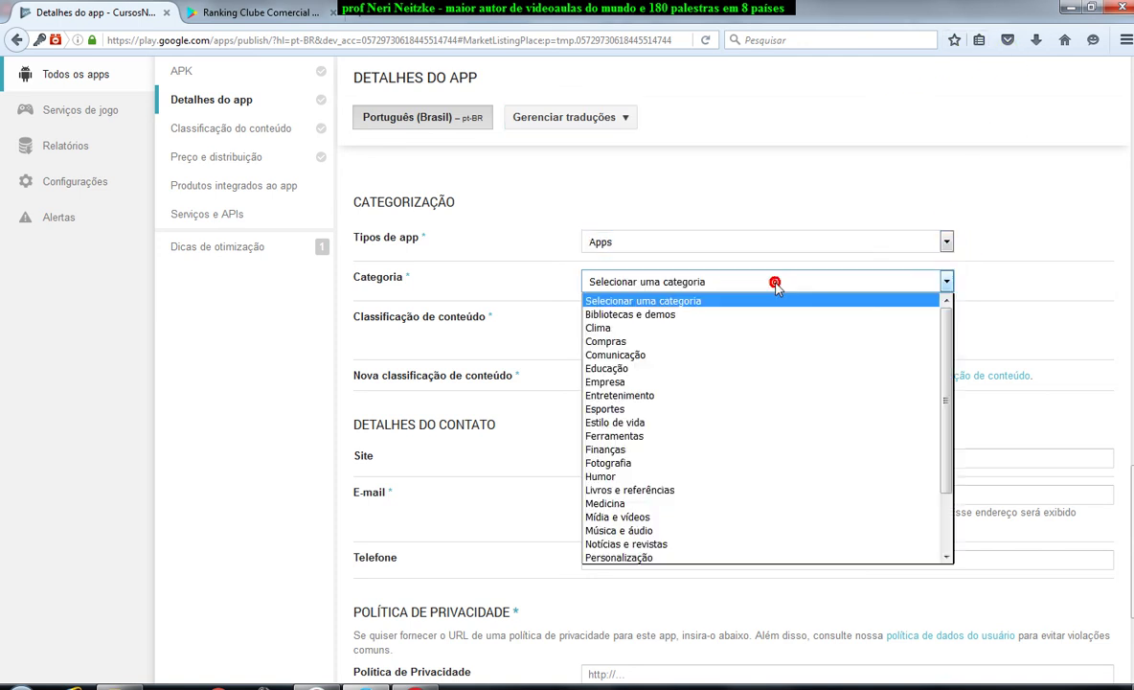